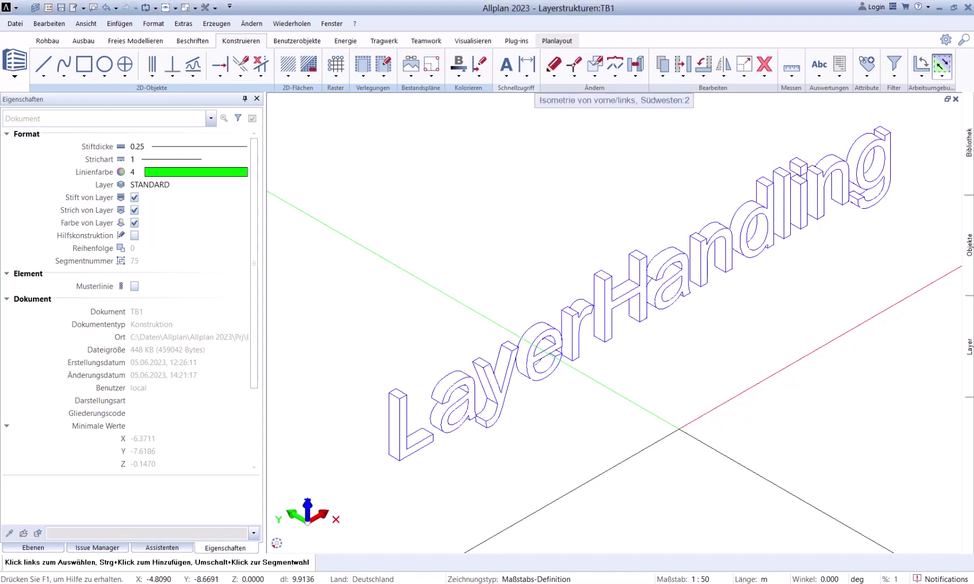
Step: Review the layer selection and visibility settings, then close them
right_click(679, 428)
left_click(692, 408)
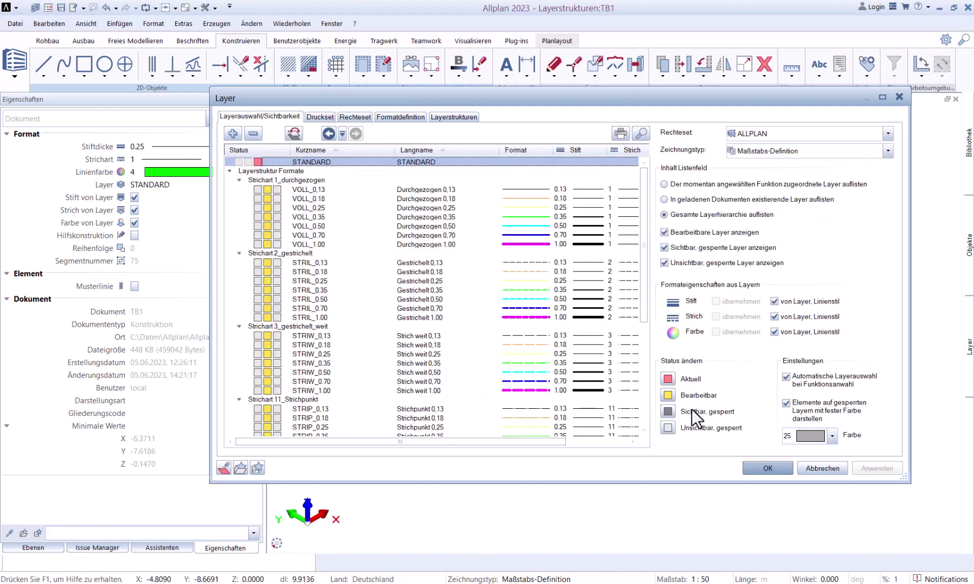
scroll(496, 267, "down", 5)
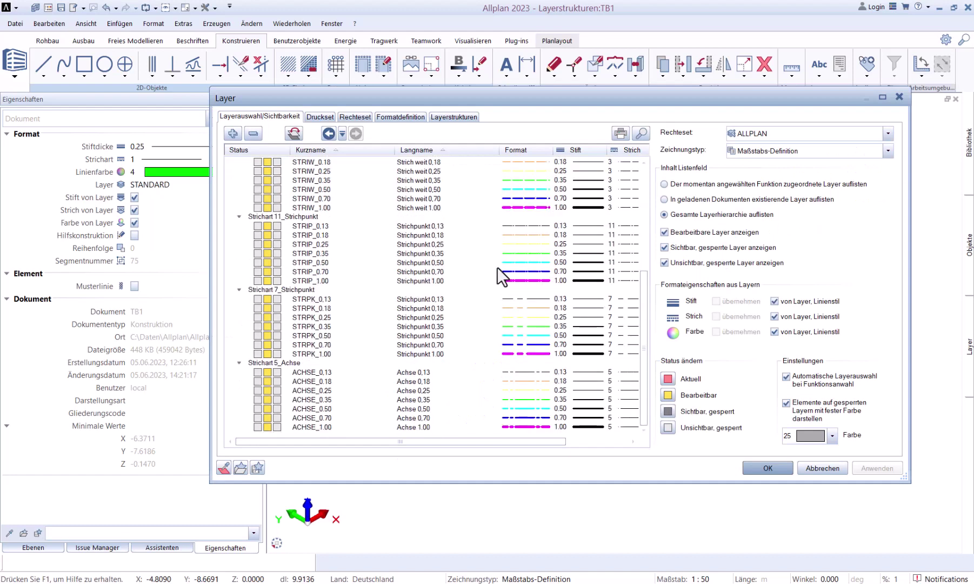
scroll(496, 267, "up", 2)
scroll(497, 267, "up", 3)
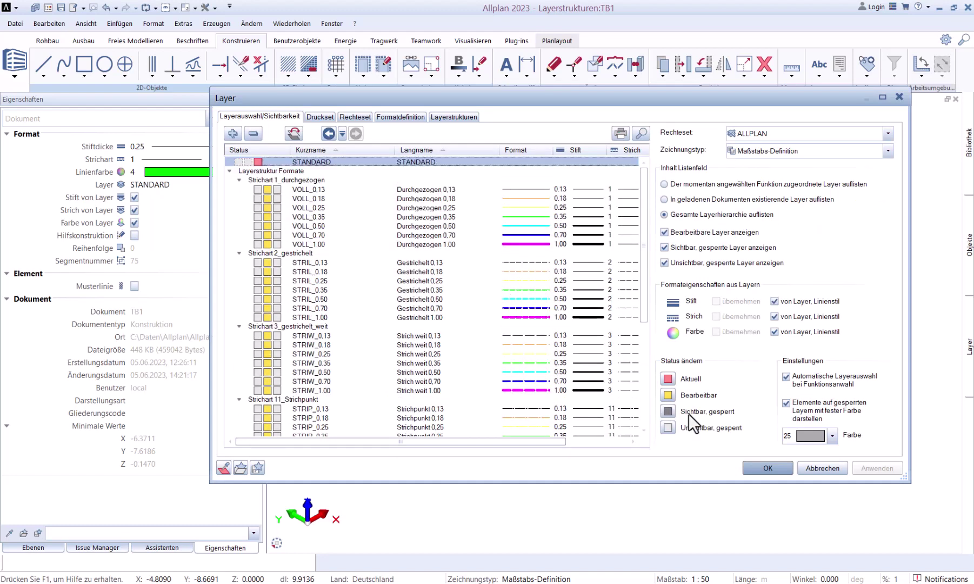
left_click(779, 468)
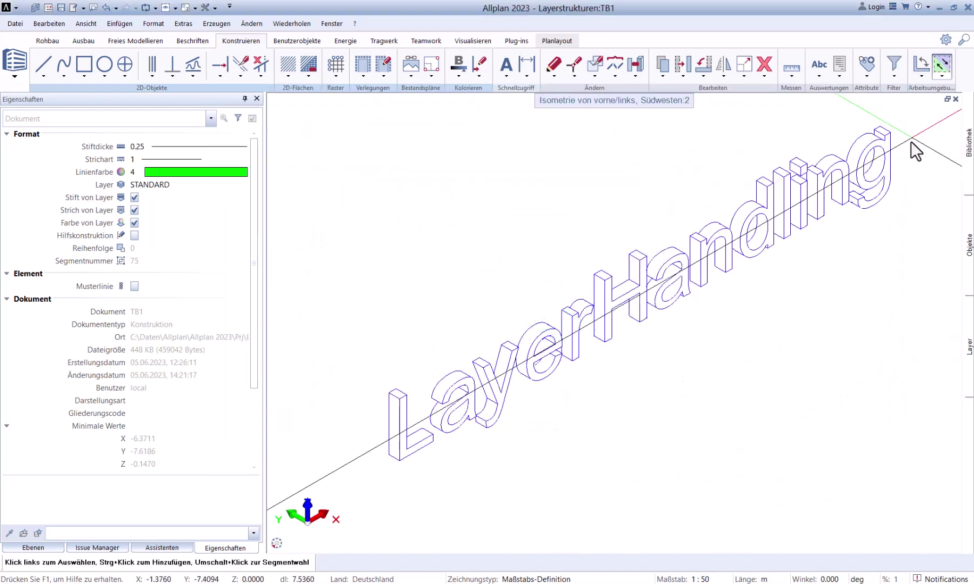
Step: Start the LayerHandling PythonPart and pick Prj\Layerstrukturen.prj\layerdef.dat as the export layer file
left_click(969, 170)
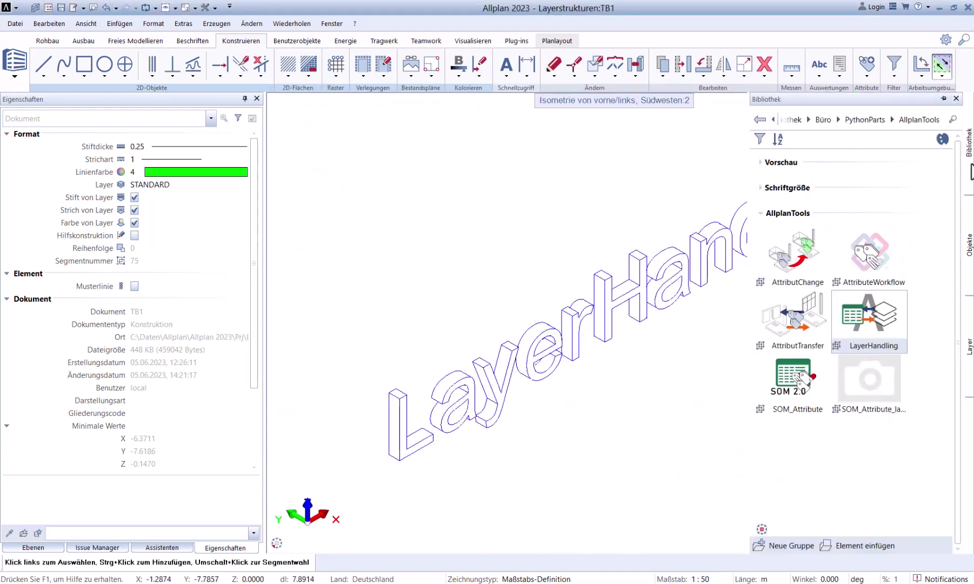
left_click(859, 327)
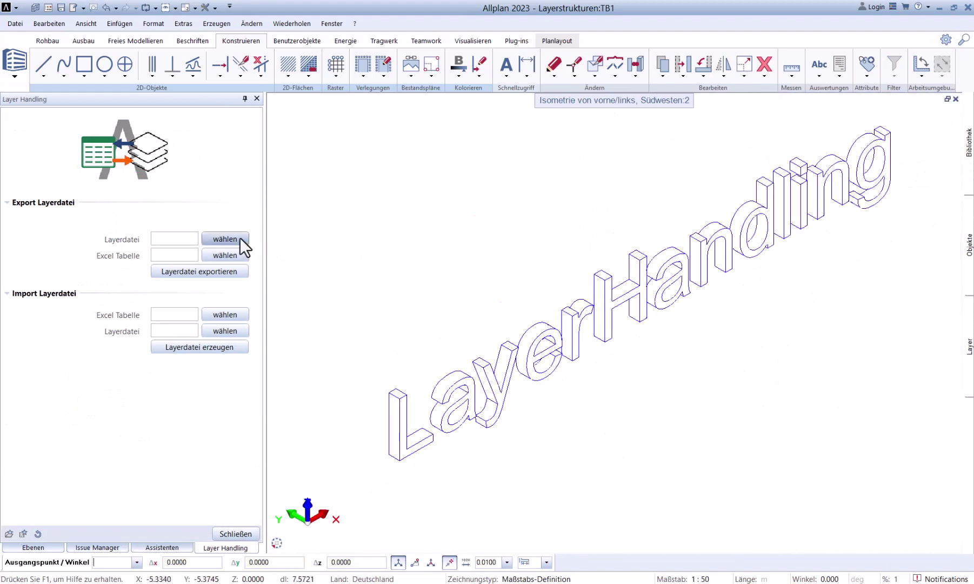
left_click(239, 238)
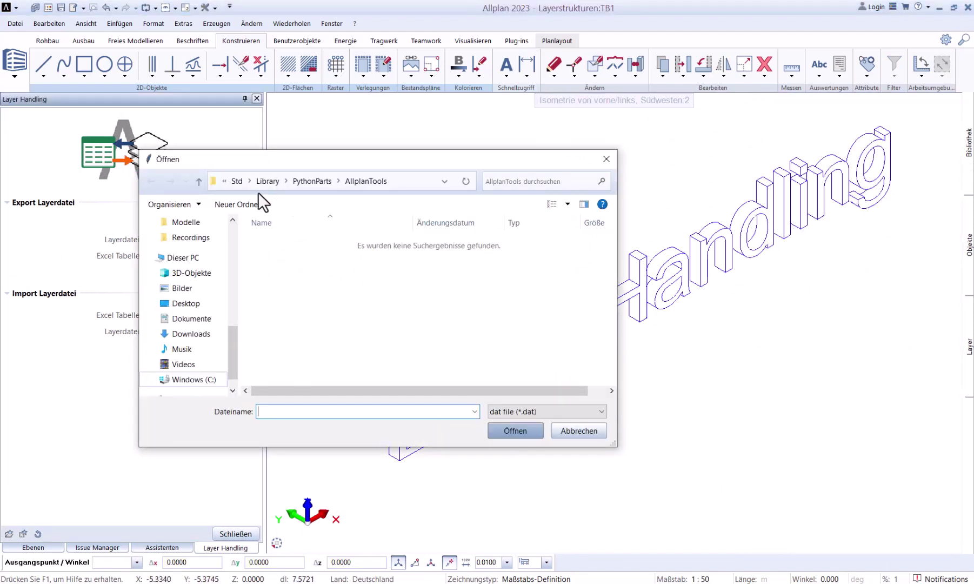
left_click(224, 181)
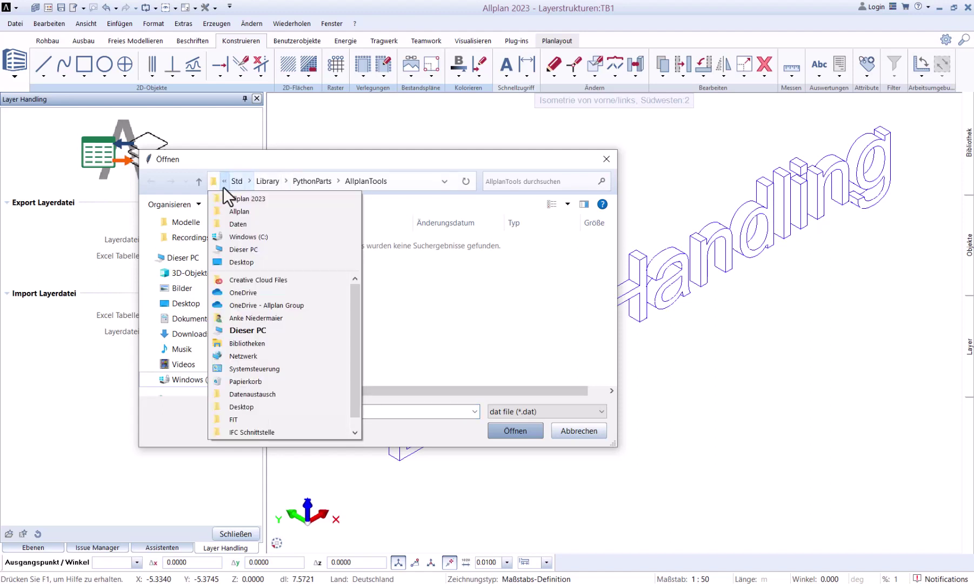
left_click(227, 200)
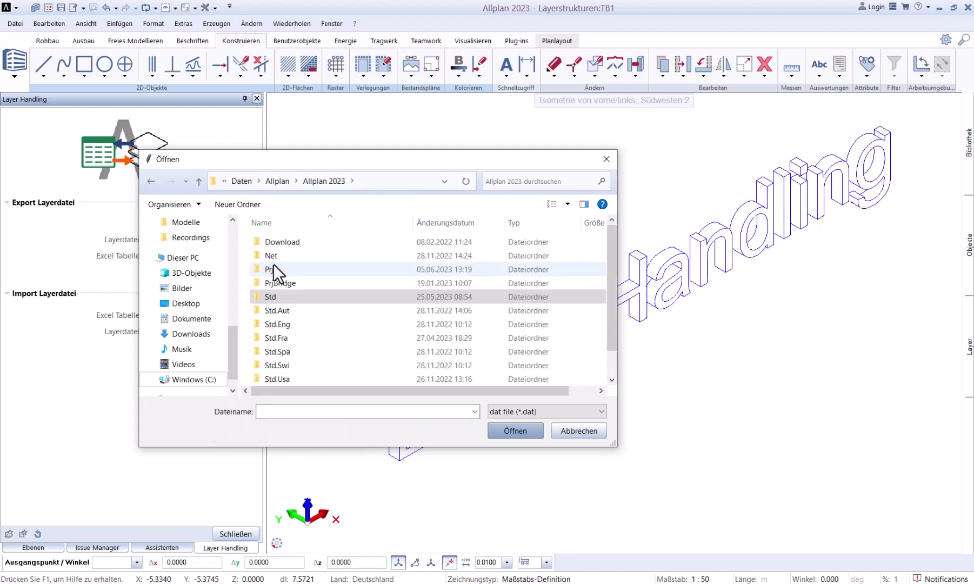
left_click(274, 265)
double_click(274, 265)
scroll(274, 265, "down", 2)
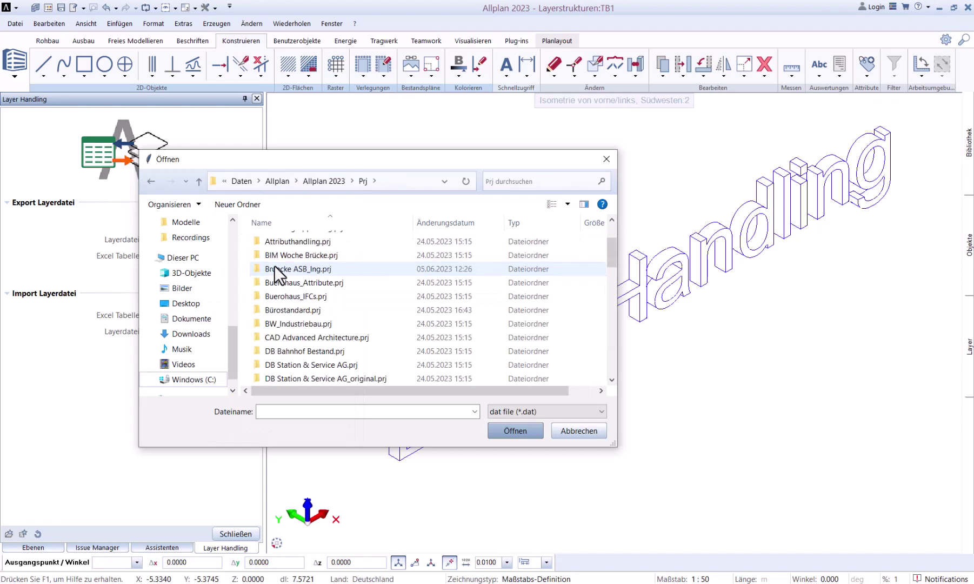
scroll(274, 265, "down", 1)
scroll(274, 265, "down", 3)
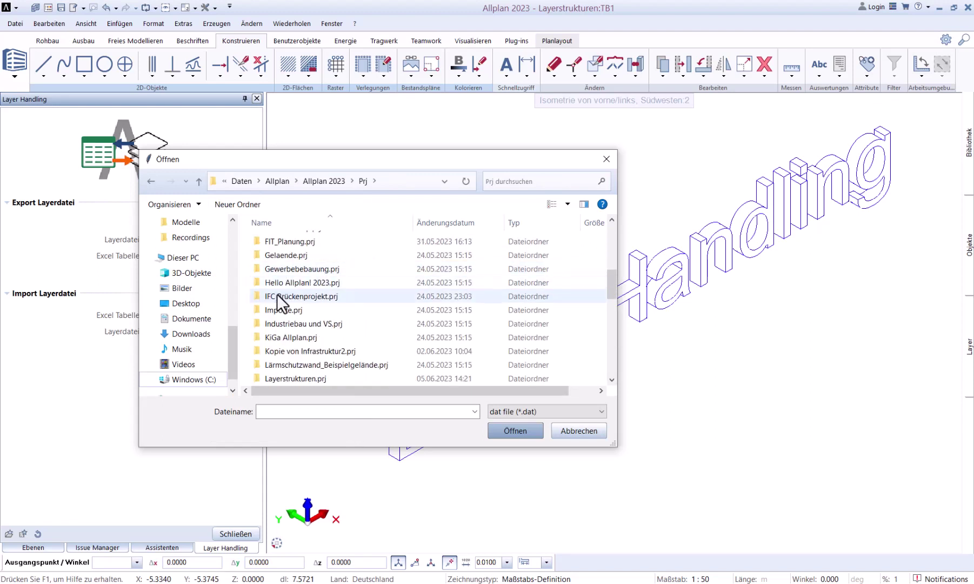
double_click(293, 377)
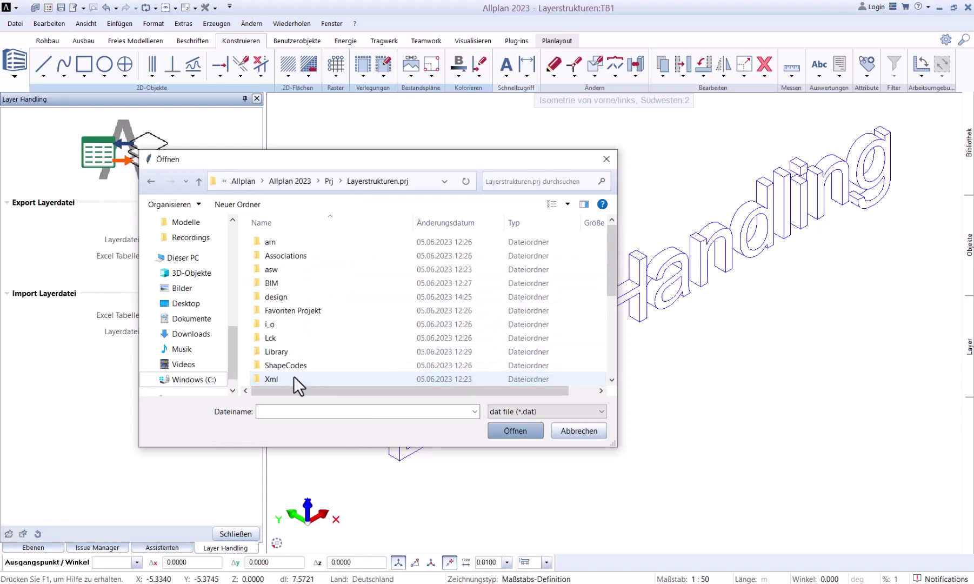
scroll(299, 337, "down", 2)
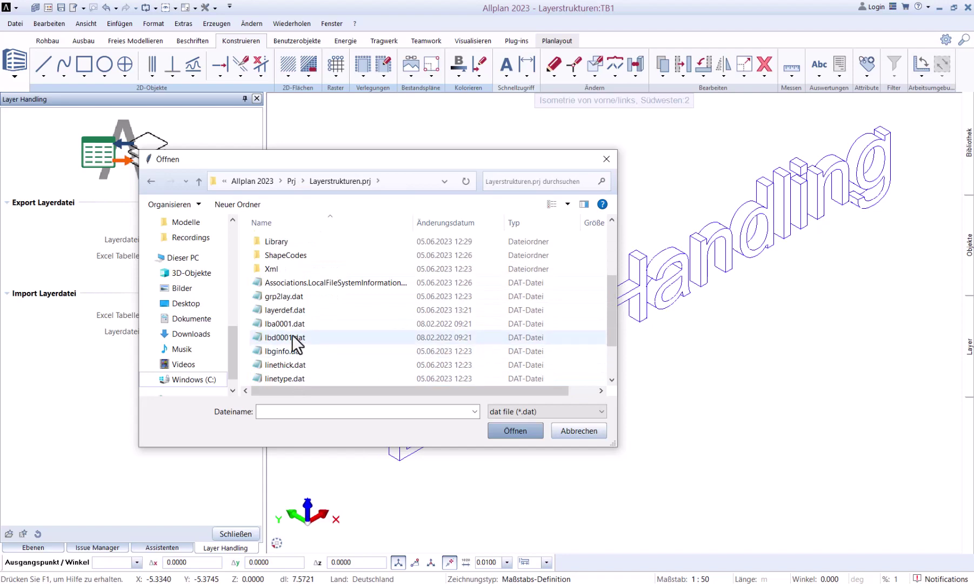
left_click(289, 311)
Step: Set Layerbearbeitung.xlsx as the Excel table and export layerdef.dat into it
left_click(507, 431)
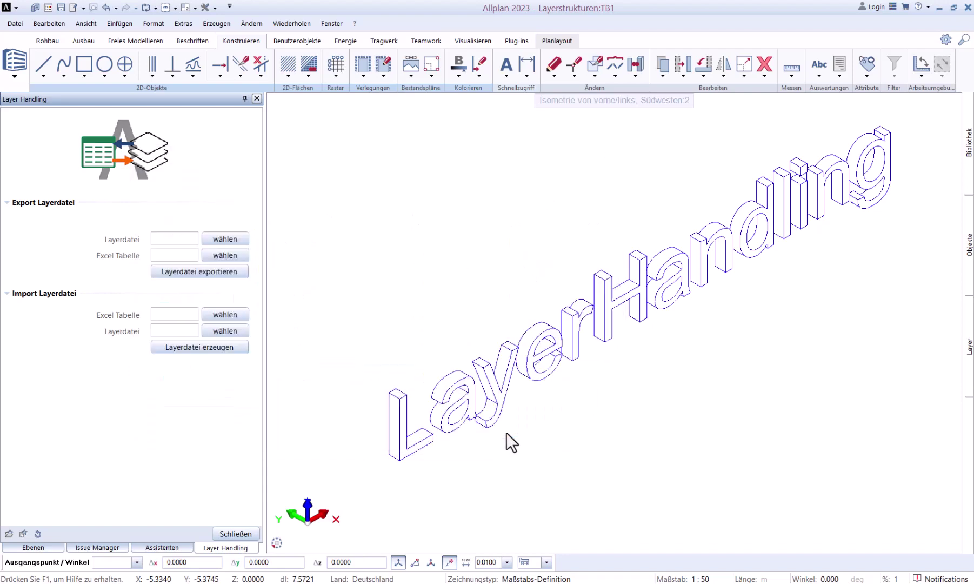
left_click(233, 255)
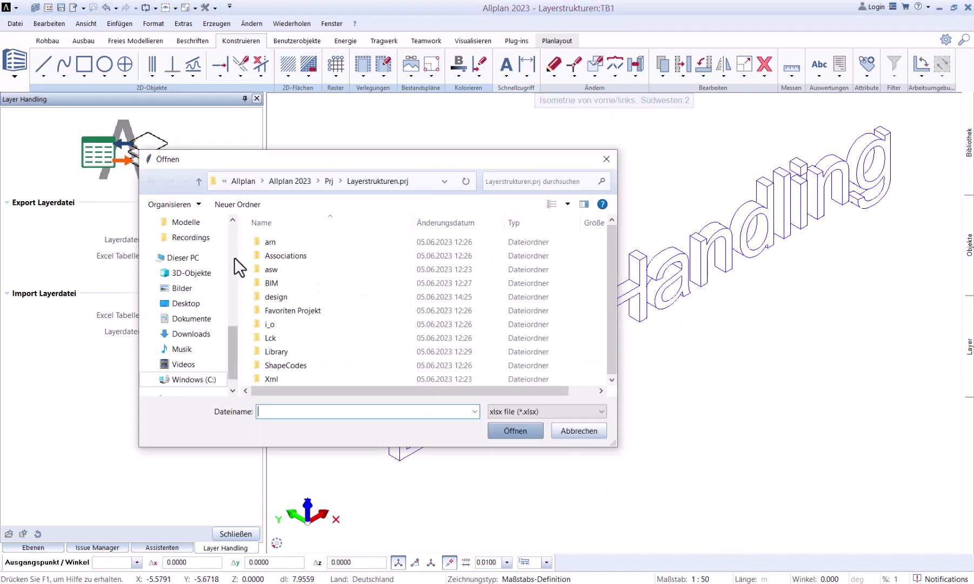
left_click(443, 182)
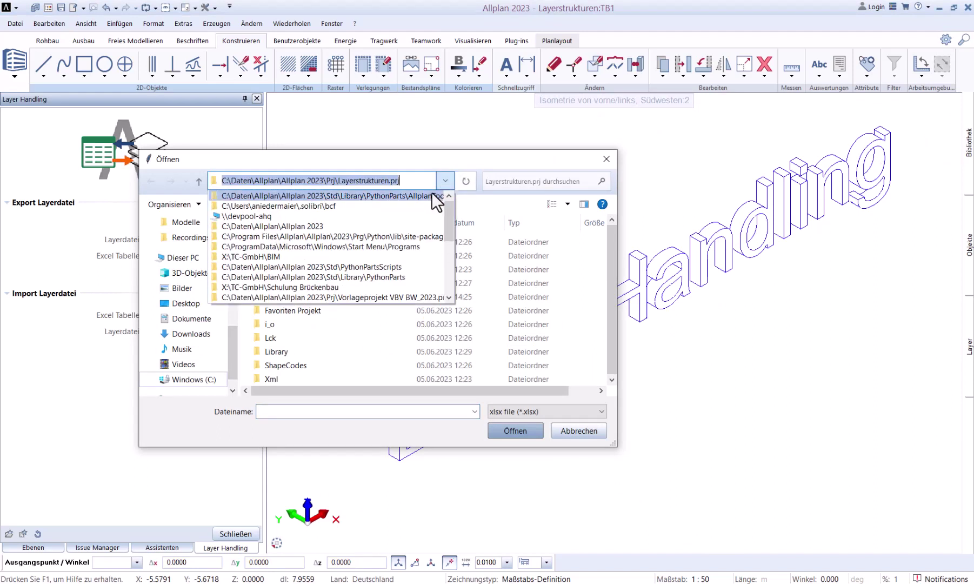
left_click(431, 193)
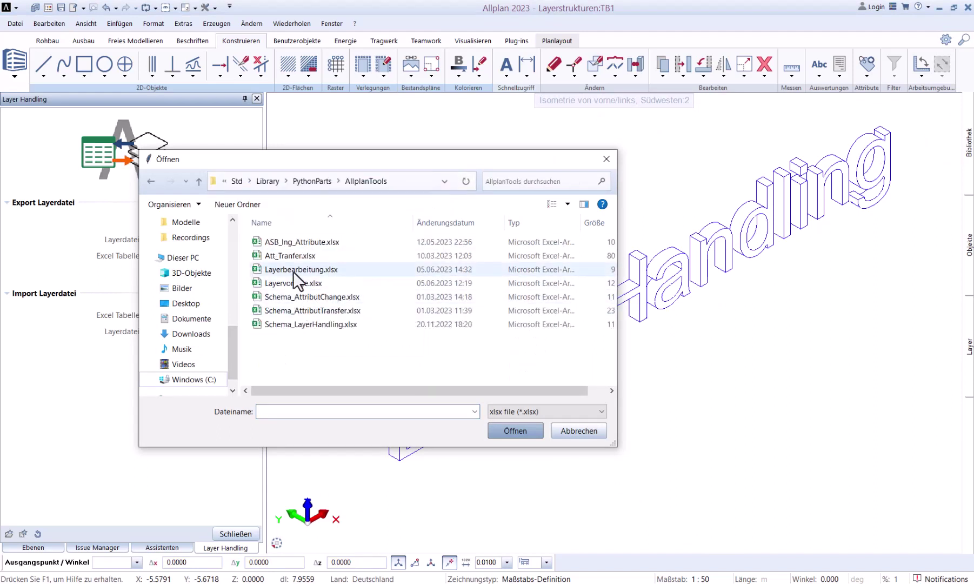
left_click(294, 271)
left_click(503, 429)
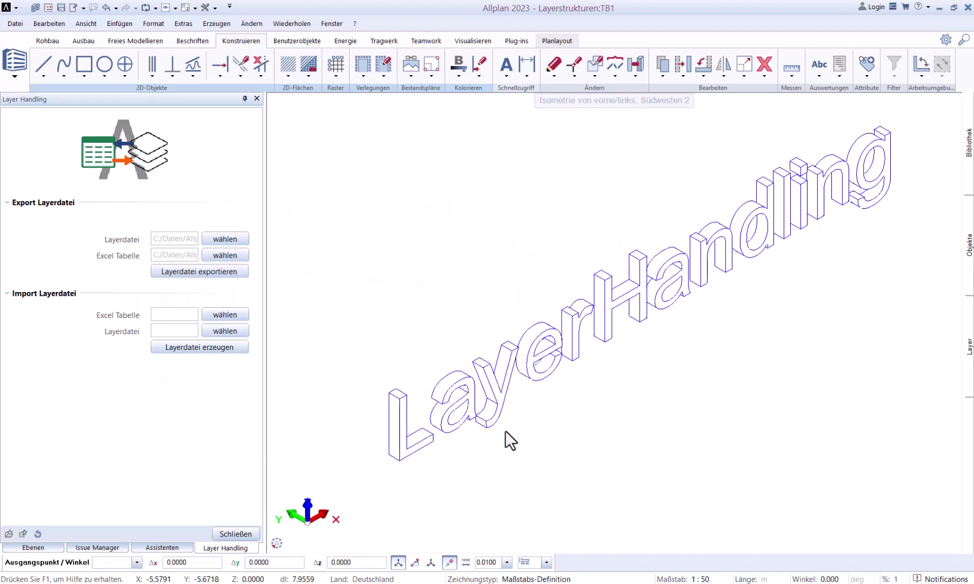
left_click(224, 272)
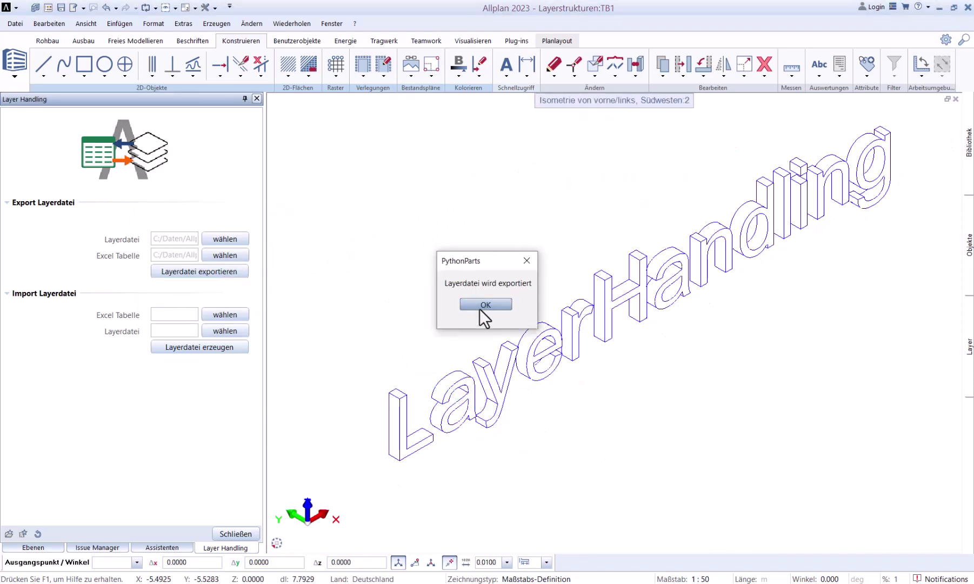
left_click(485, 305)
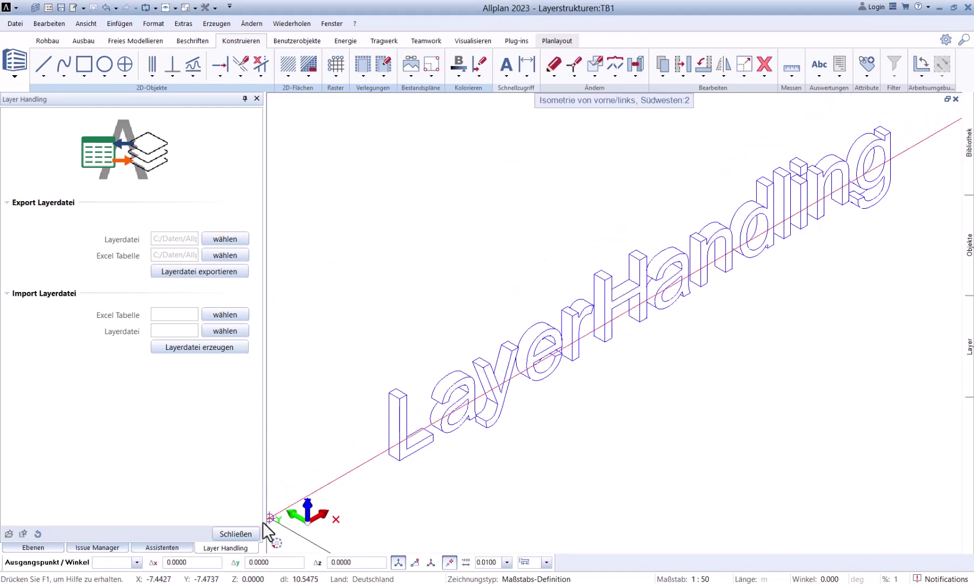
Step: Close LayerHandling and open Layerbearbeitung.xlsx in Excel from the AllplanTools folder
left_click(251, 535)
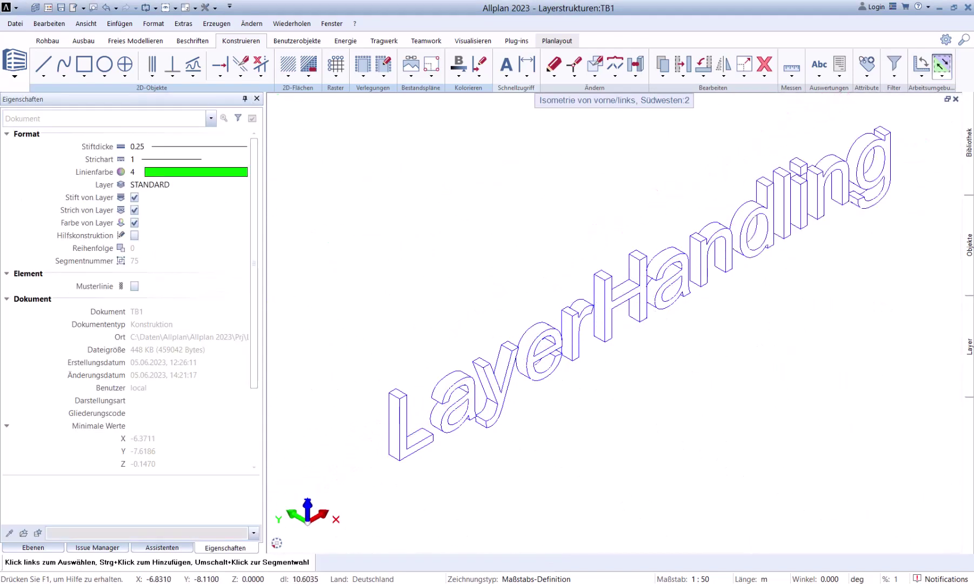
left_click(238, 543)
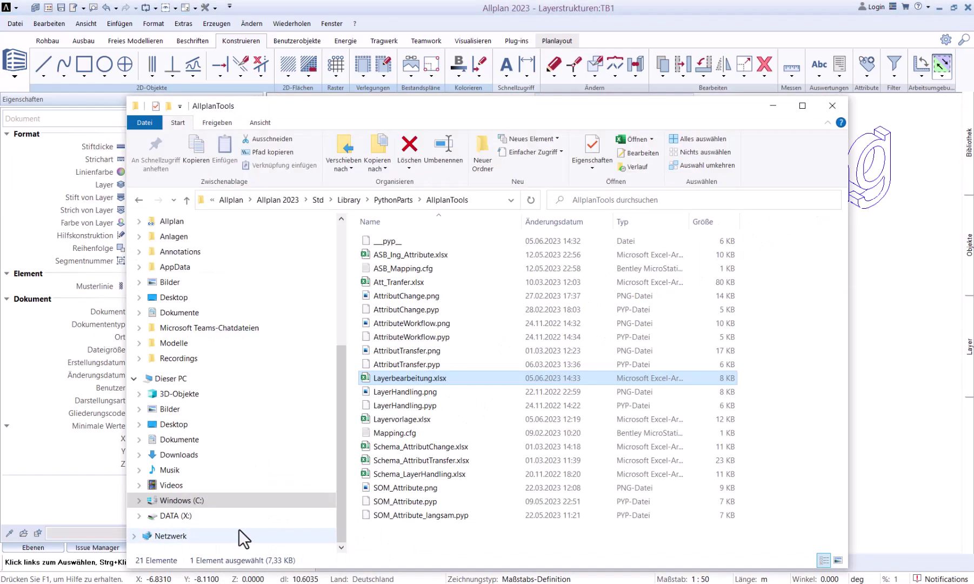
double_click(364, 379)
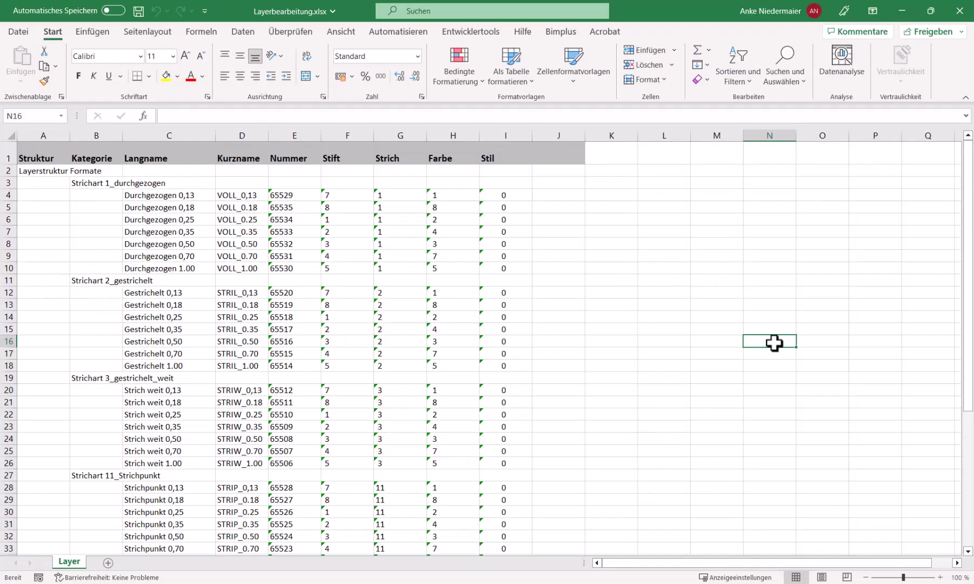
Step: Select A35:I50, covering the Strichart 7_Strichpunkt and Strichart 5_Achse layer blocks
scroll(106, 299, "down", 6)
scroll(107, 302, "down", 4)
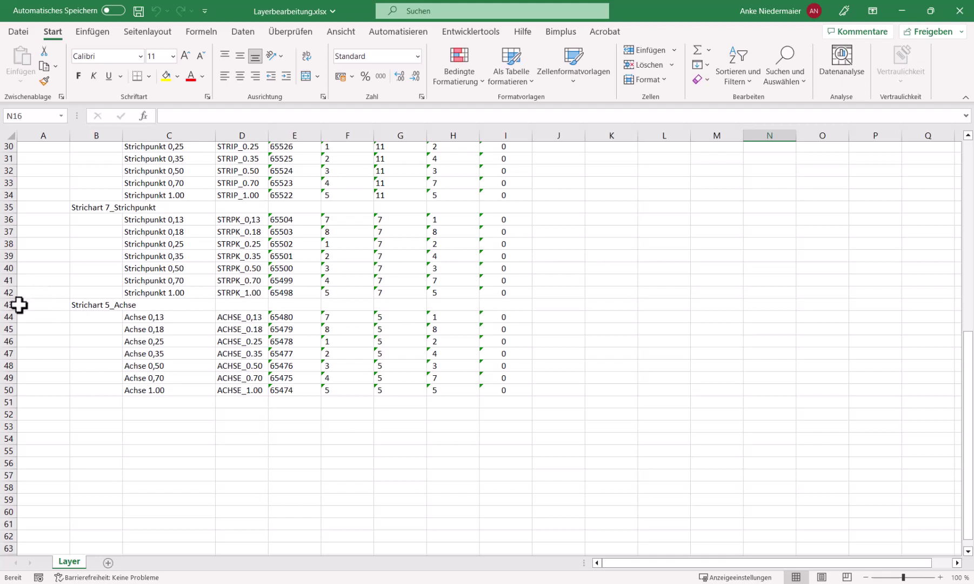
mouse_move(29, 207)
left_mouse_down()
mouse_move(272, 217)
mouse_move(452, 276)
mouse_move(497, 389)
left_mouse_up()
Step: Paste a copy of the two layer blocks starting at row 51
key("ctrl+c")
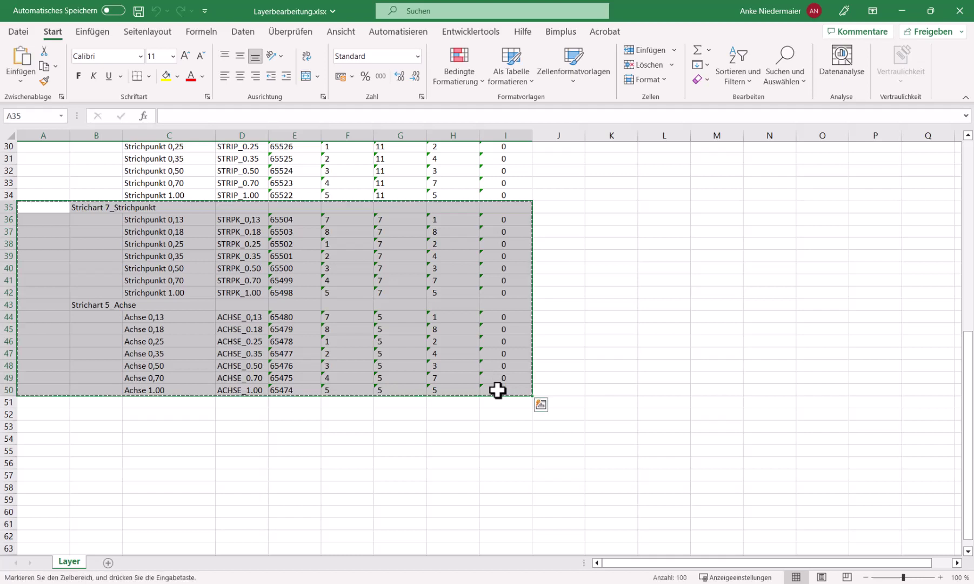
left_click(41, 402)
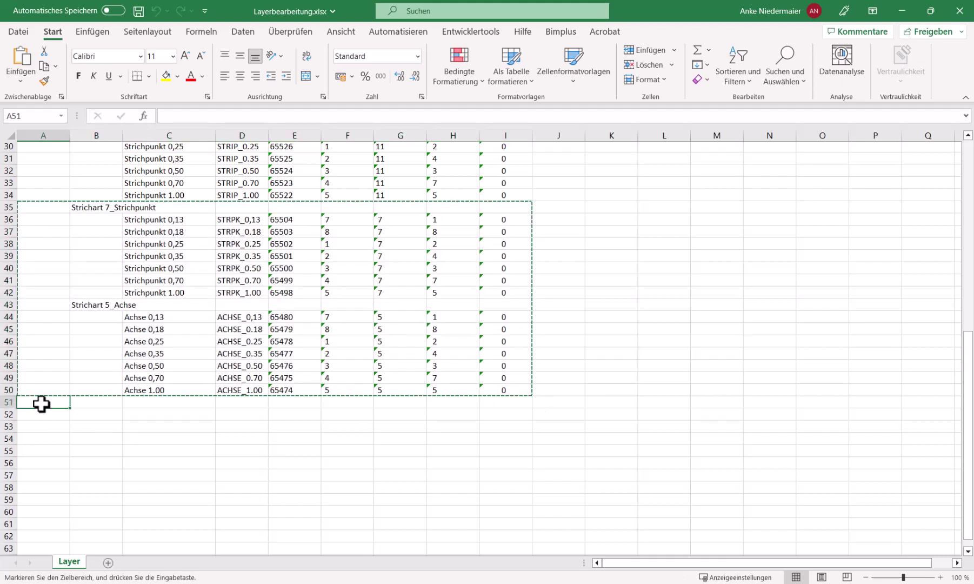
key("ctrl+v")
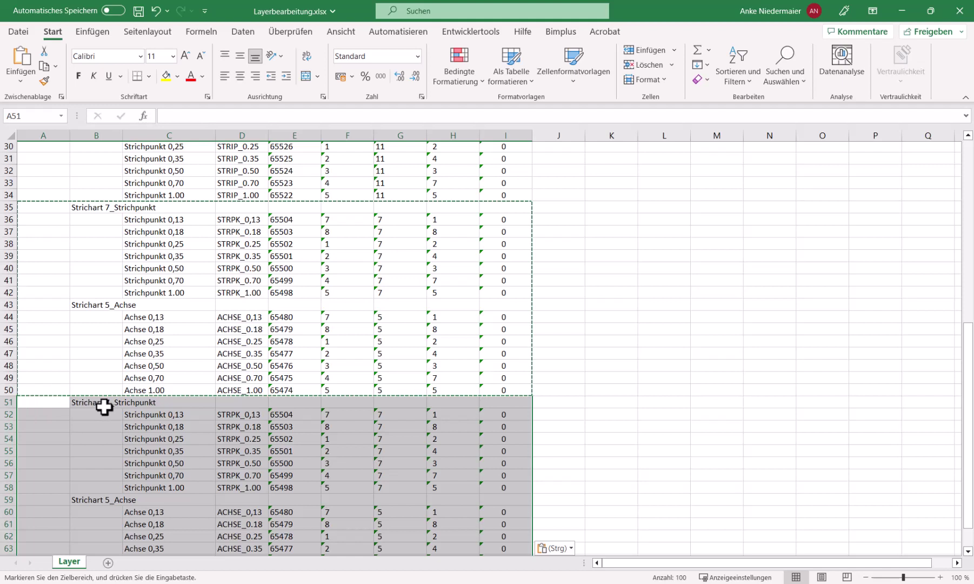
Step: Rename the B51 heading to Strichart 9_Punkt and select the long names C52:C58
left_click(104, 406)
left_click(201, 116)
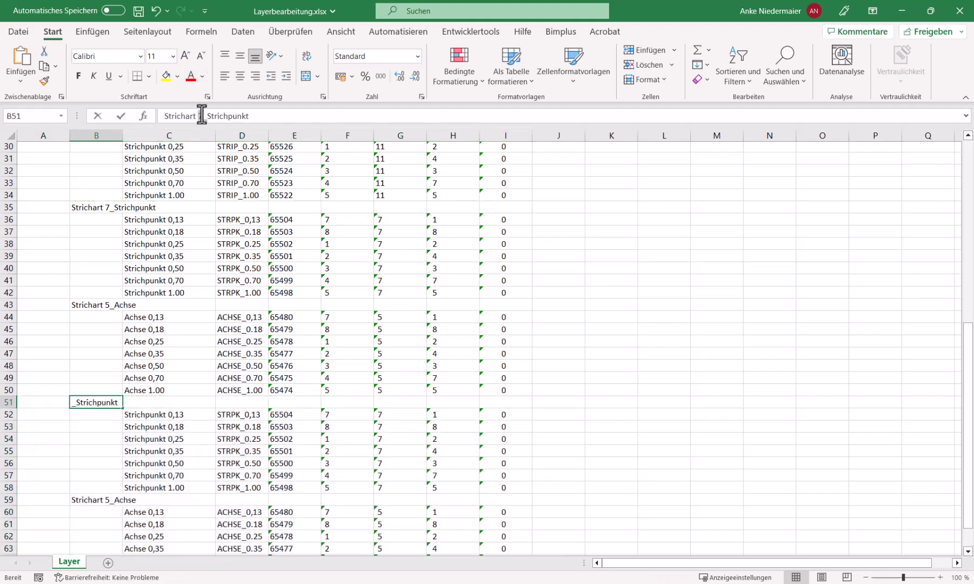
double_click(202, 116)
type("4")
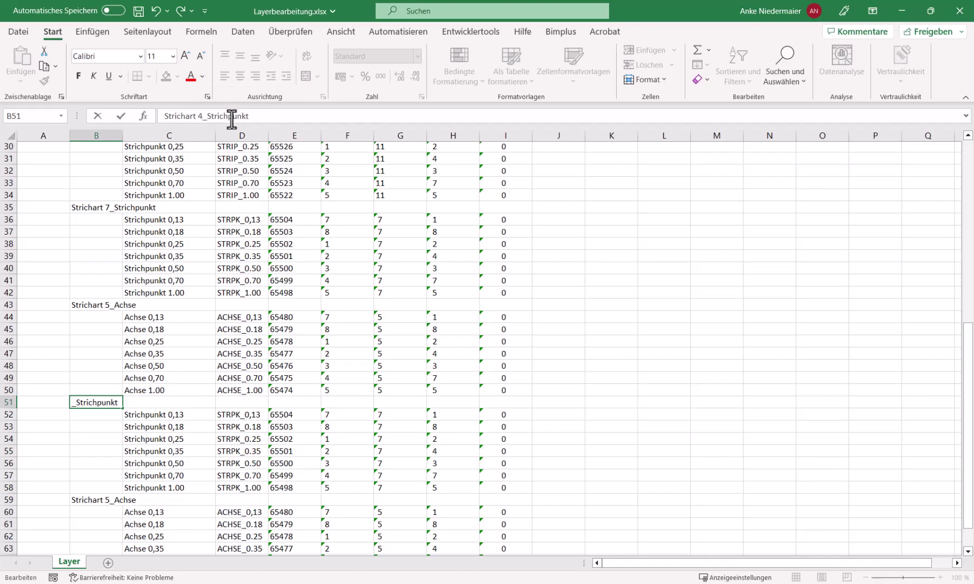
double_click(199, 116)
type("9_")
type("P")
key("Delete")
left_click(165, 414)
left_click_drag(165, 413, 163, 487)
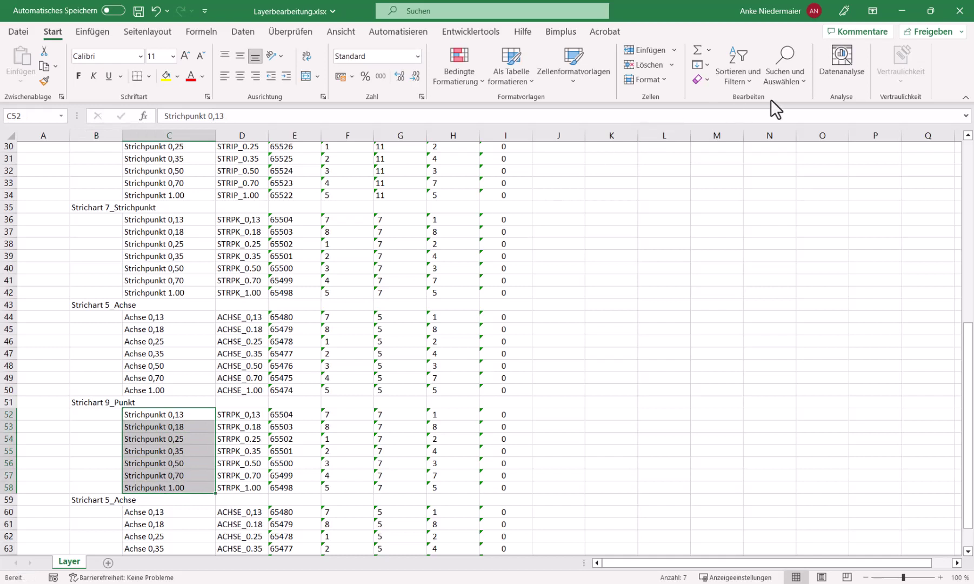
Step: Replace Strichpunkt with Punkt in C52:C58, giving Punkt 0,13 through Punkt 1.00
left_click(788, 78)
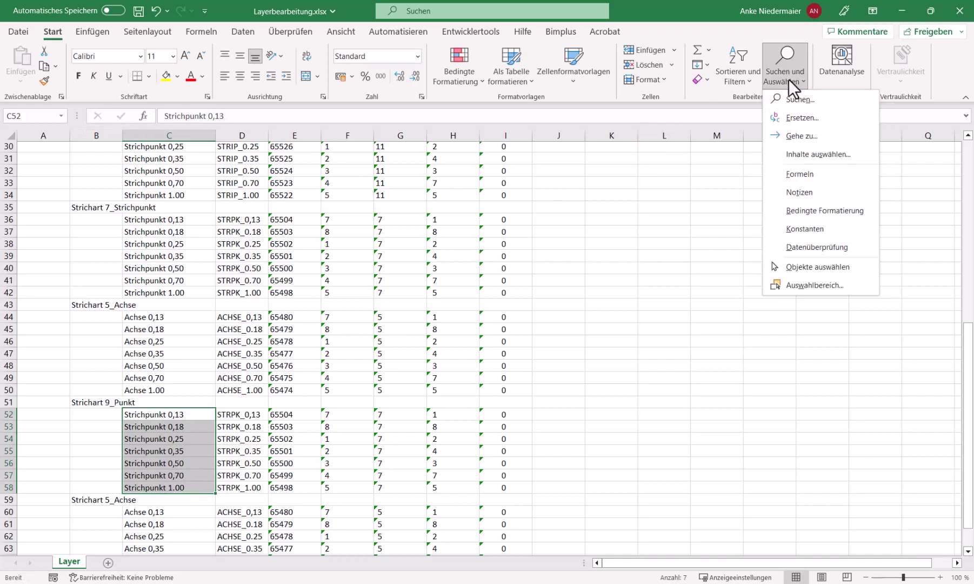
left_click(797, 119)
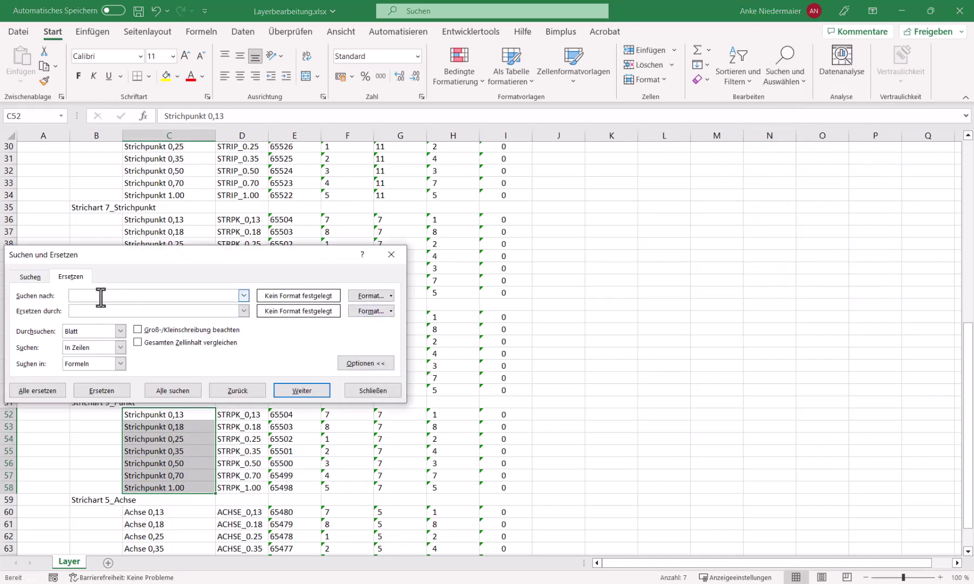
type("Strich")
type("pun")
type("kt")
left_click(96, 310)
type("Punkt")
left_click(44, 389)
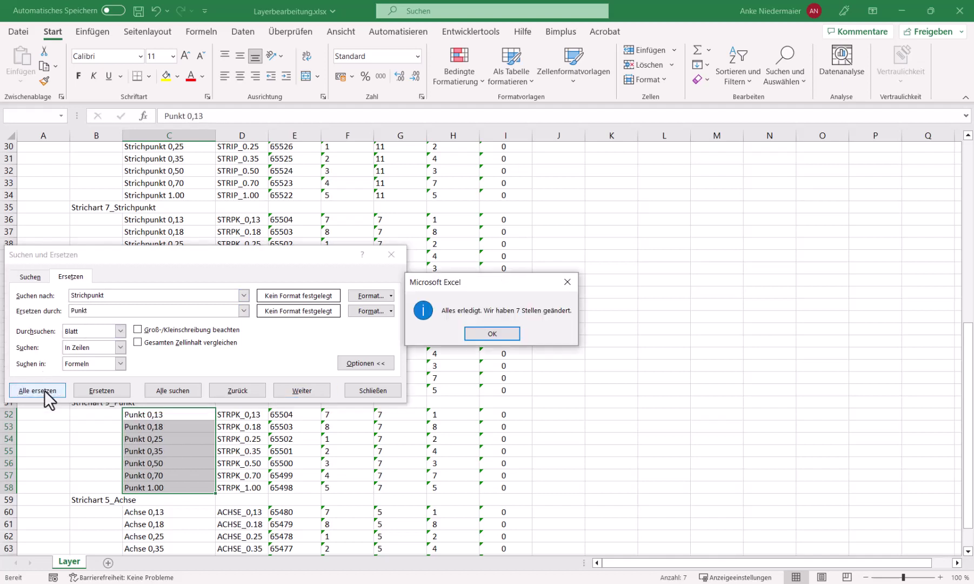
left_click(478, 338)
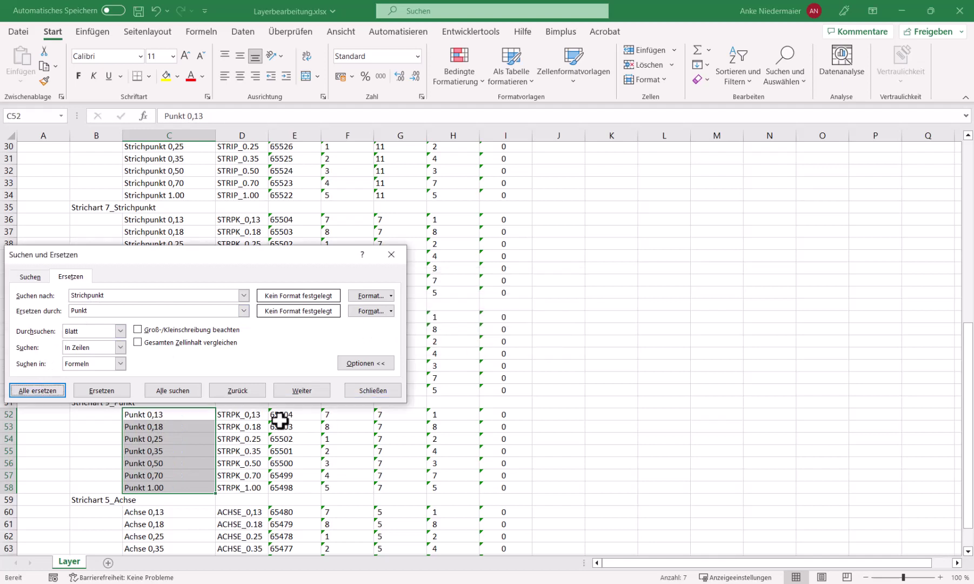
Step: Replace STRPK with PKT in the short names D52:D58
left_click(251, 414)
left_click_drag(251, 414, 246, 488)
left_click_drag(107, 294, 61, 294)
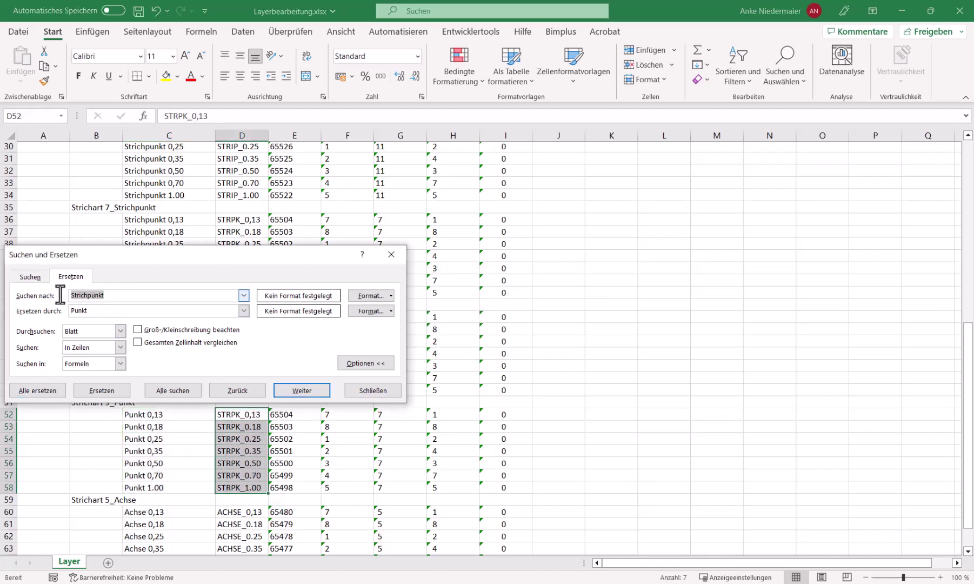
type("st")
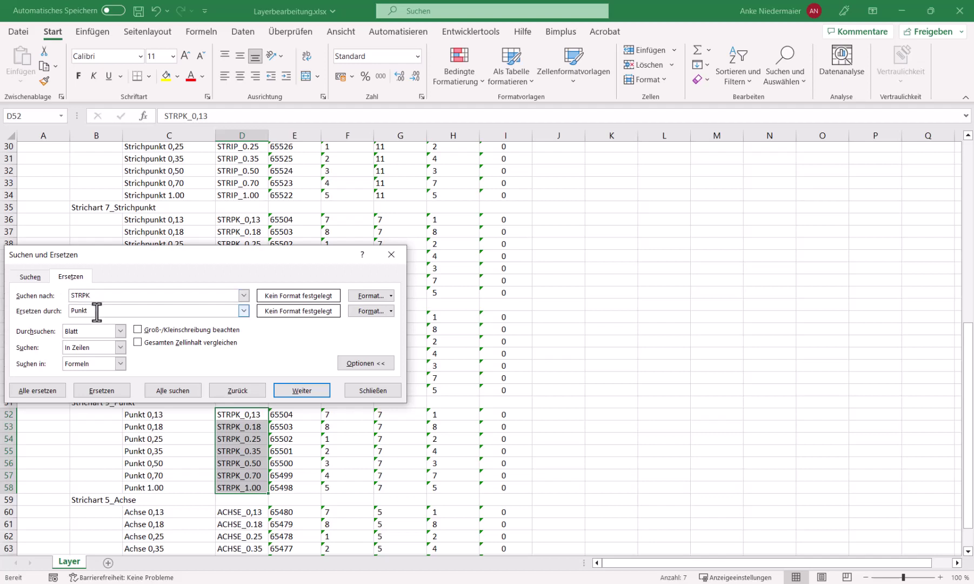
left_click_drag(95, 310, 57, 311)
type("P")
type("KT")
left_click(49, 390)
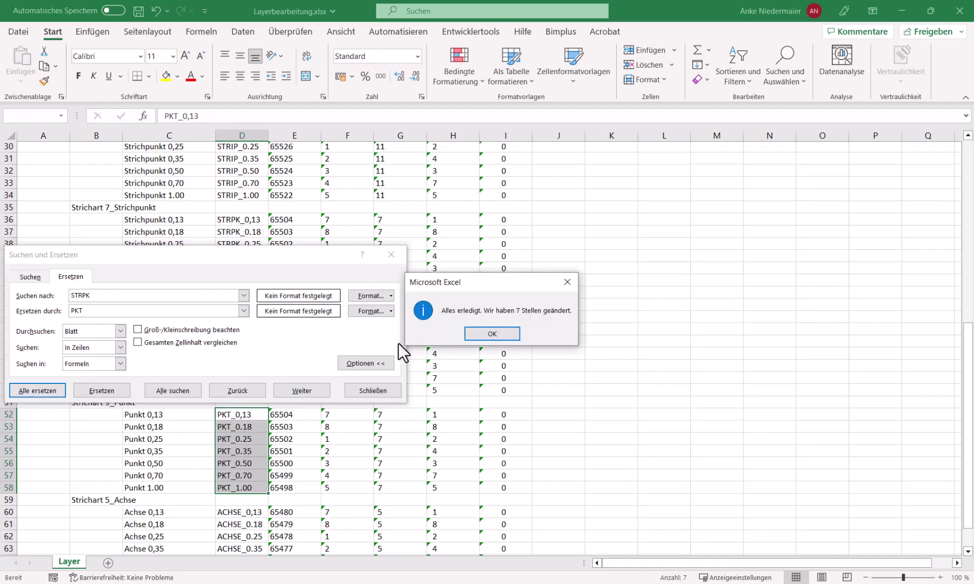
left_click(475, 333)
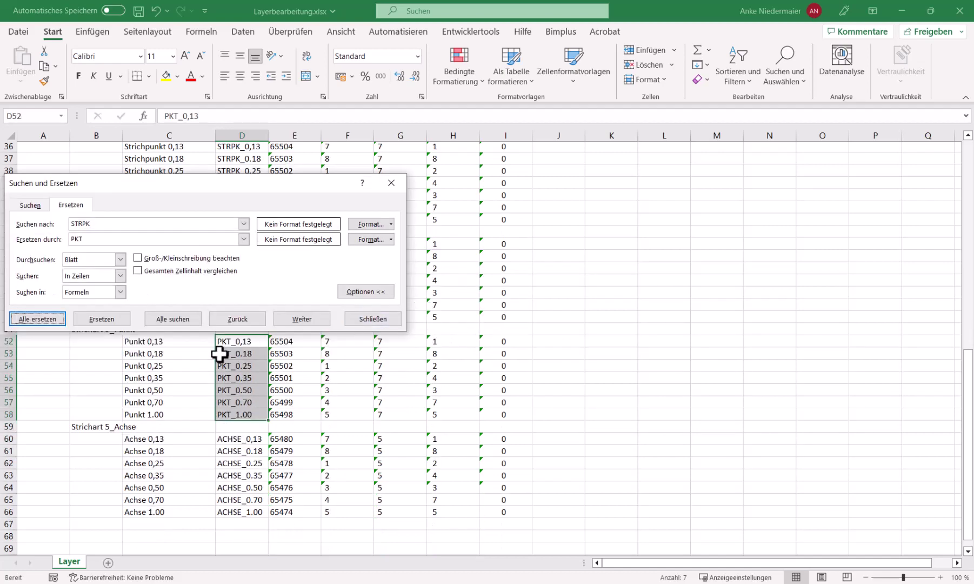
Step: Replace Achse with Raster in the long names C60:C66
left_click_drag(172, 439, 166, 512)
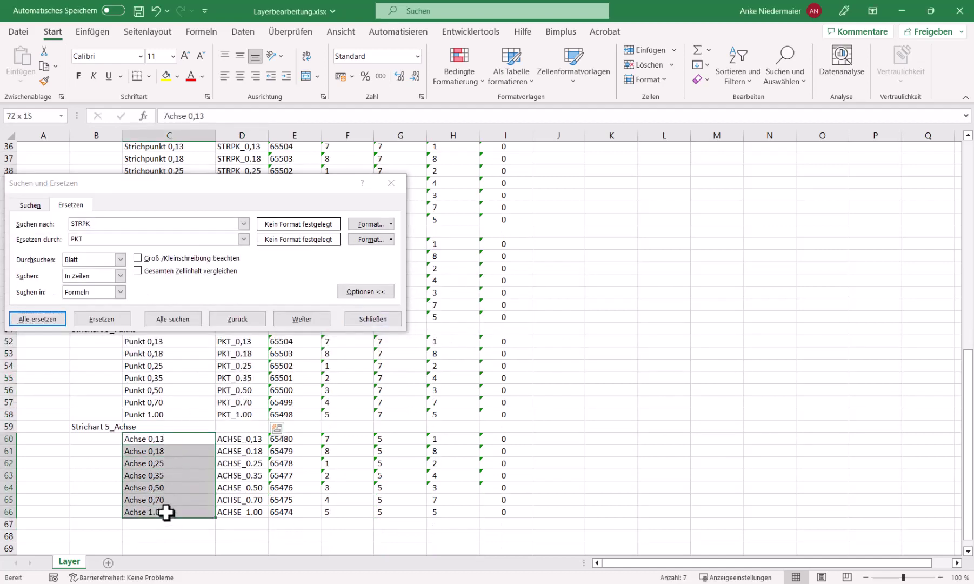
left_click(98, 223)
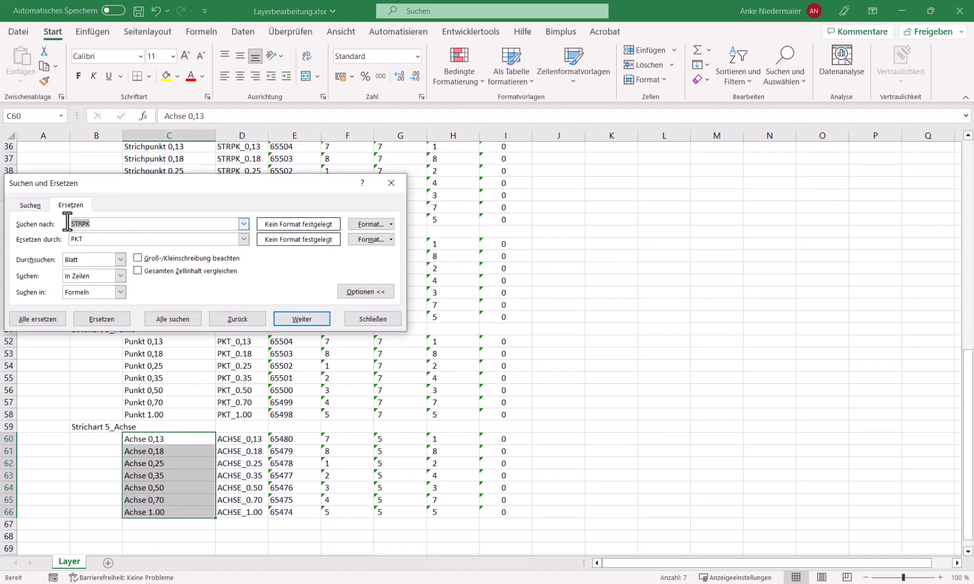
type("Ac")
type("hse")
left_click_drag(89, 239, 61, 235)
type("Ra")
type("ster")
left_click(51, 323)
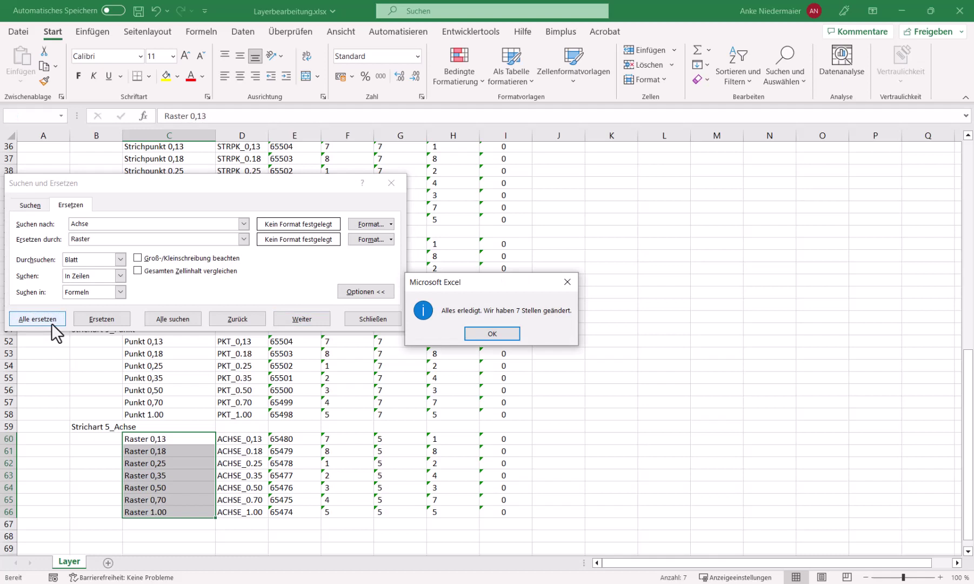
left_click(472, 334)
Step: Replace ACHSE with RAST in the short names D60:D66 and close Find and Replace
left_click_drag(234, 438, 230, 511)
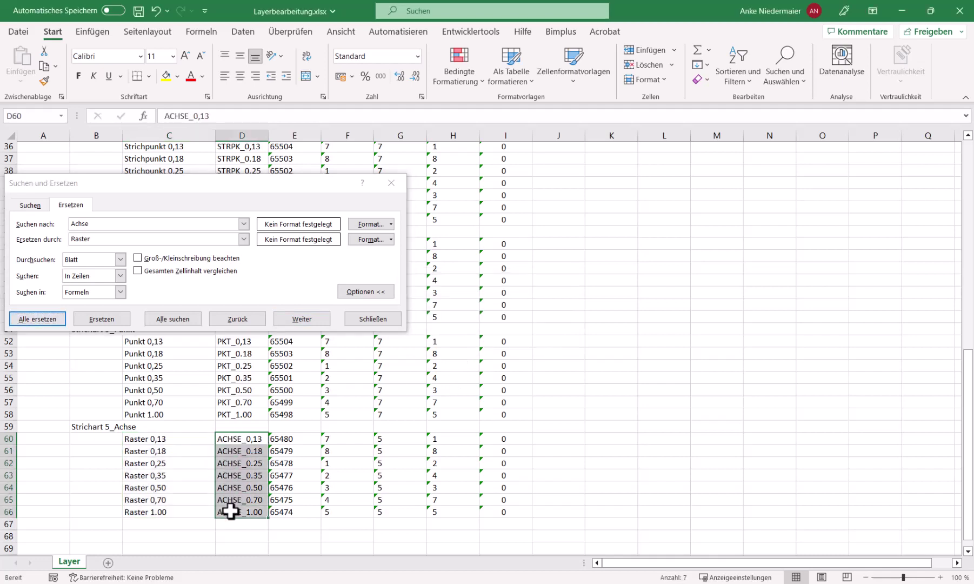
left_click_drag(100, 225, 66, 223)
type("ACHSE")
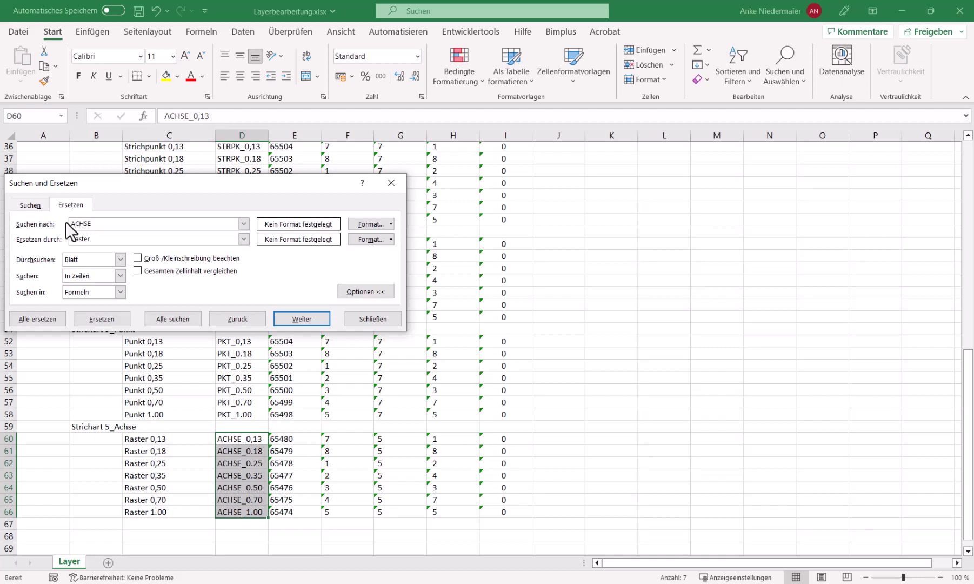
left_click_drag(96, 238, 58, 238)
type("RAS")
type("T")
left_click(38, 319)
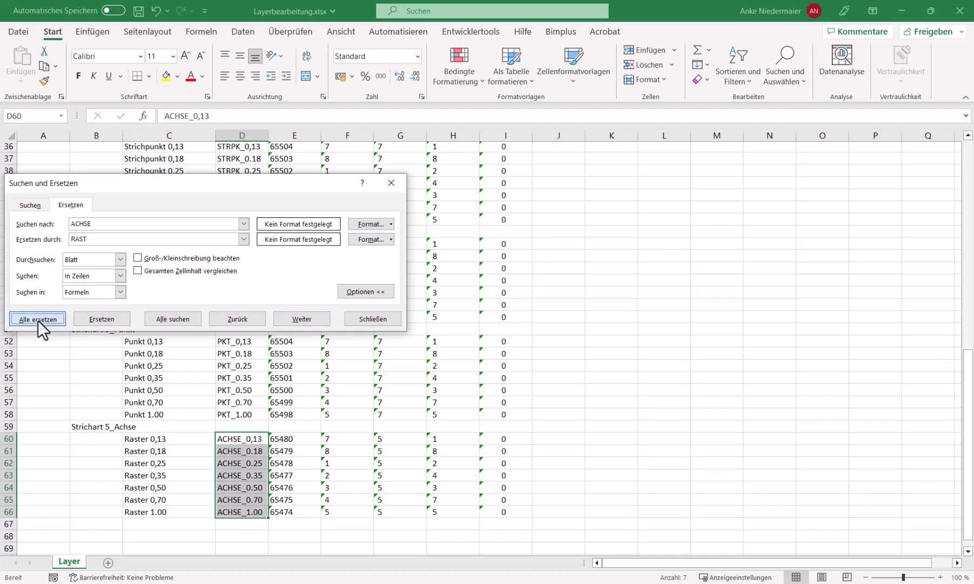
left_click(476, 333)
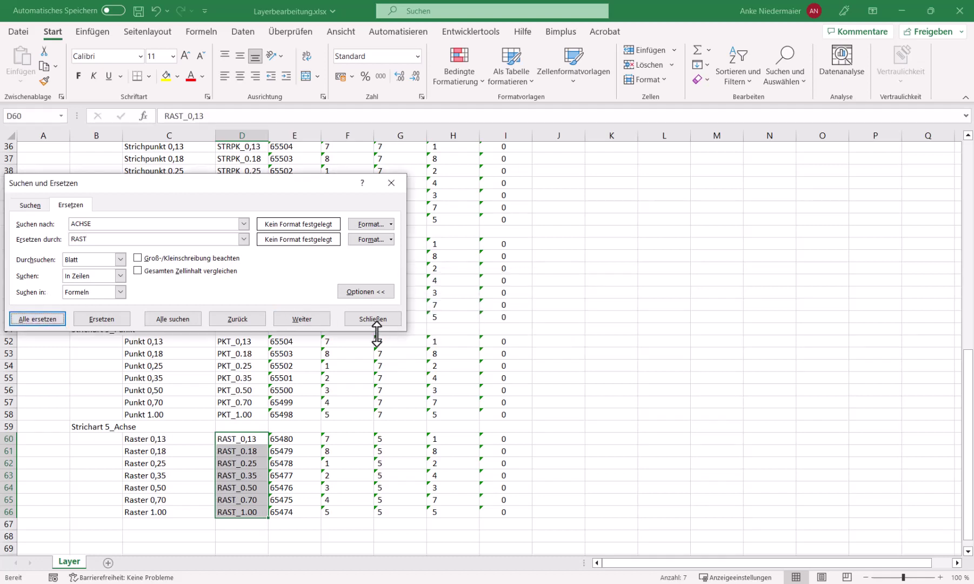
left_click(378, 322)
left_click(96, 427)
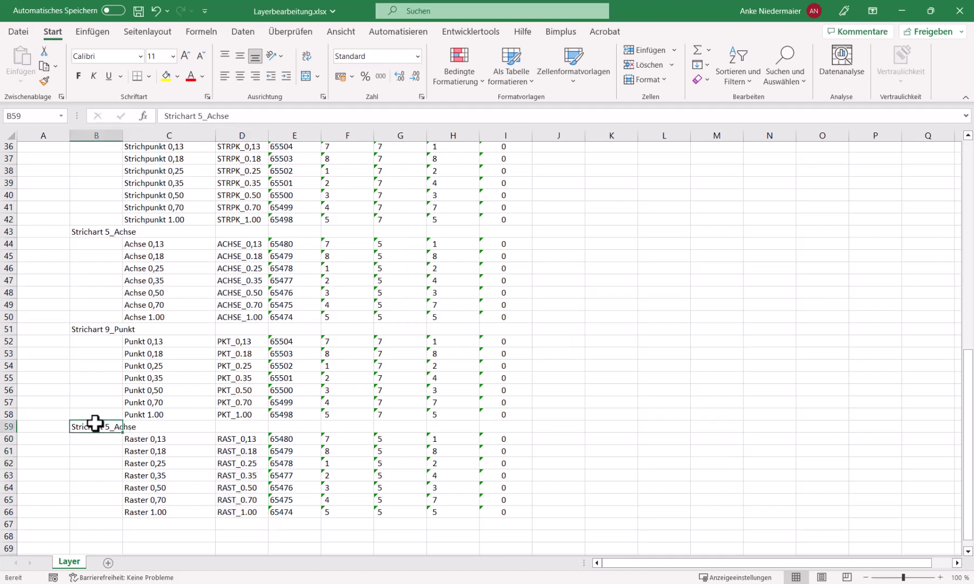
Step: Retitle the B59 group header to Strichart 4_Raster
left_click(203, 116)
double_click(199, 116)
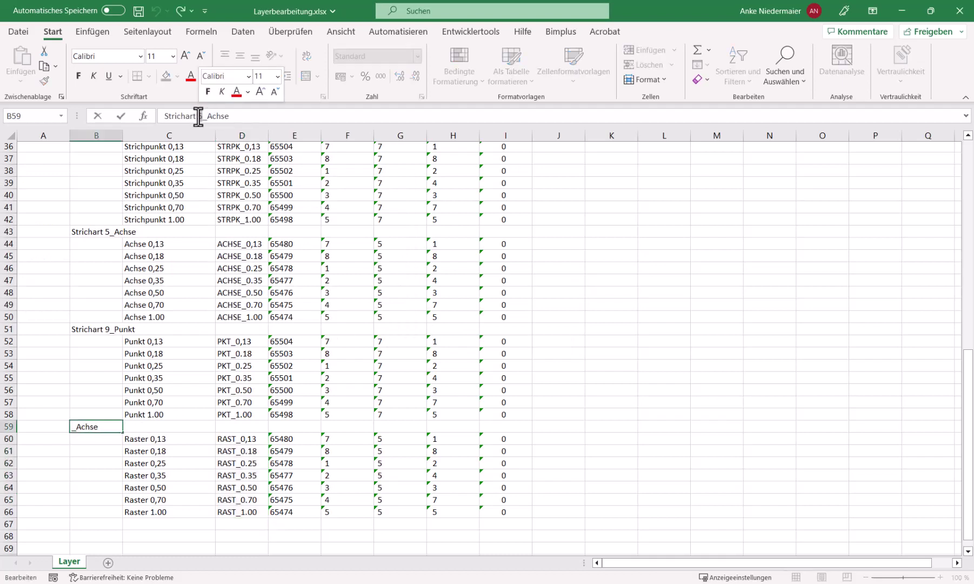
type("4")
left_click_drag(230, 116, 207, 116)
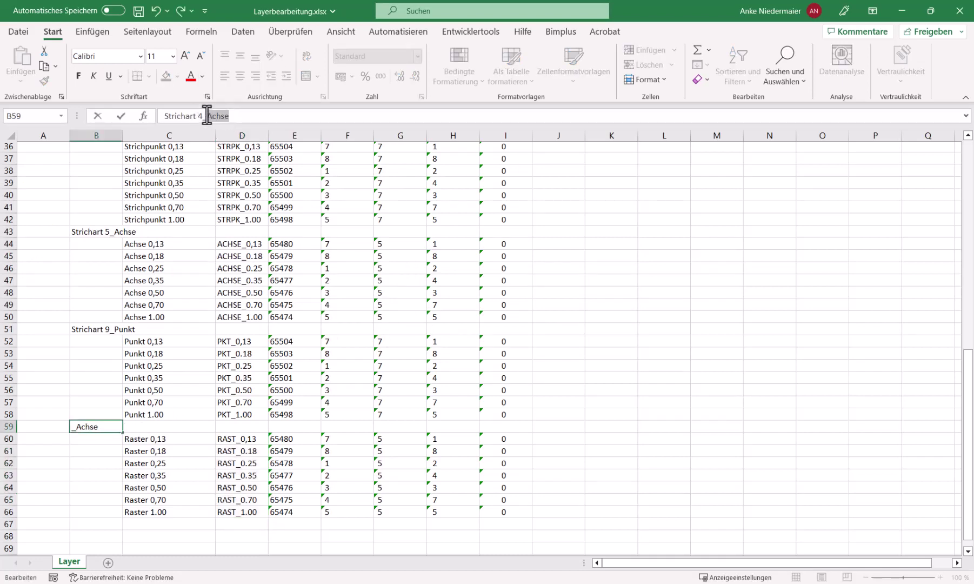
type("Ras")
type("ter")
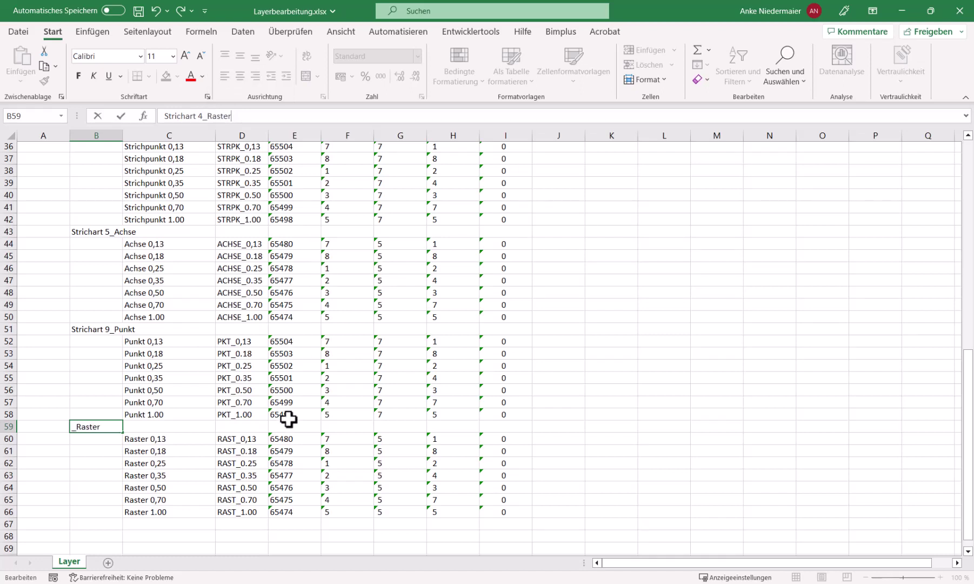
Step: Fill column G with 9 for G52:G58 and 4 for G60:G66
left_click(409, 340)
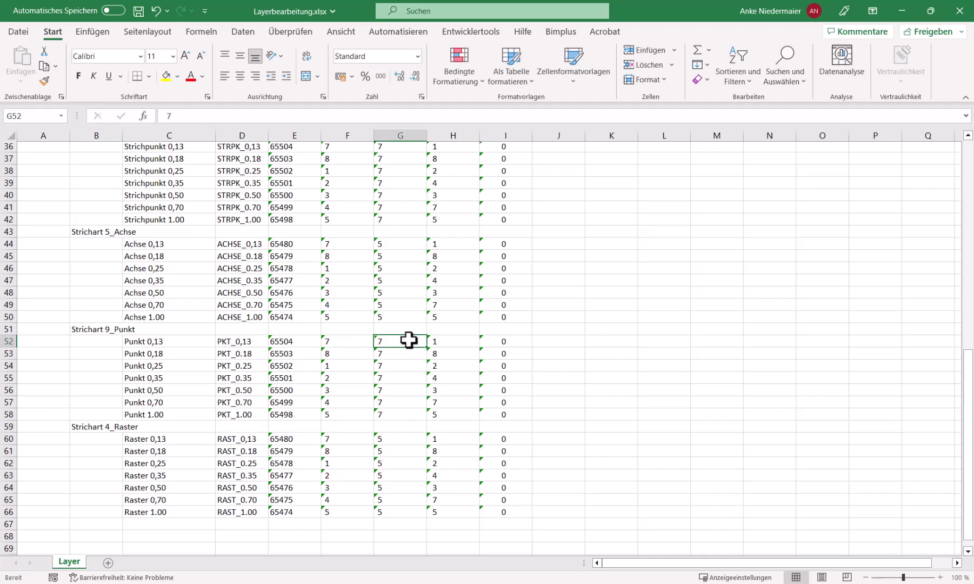
type("9")
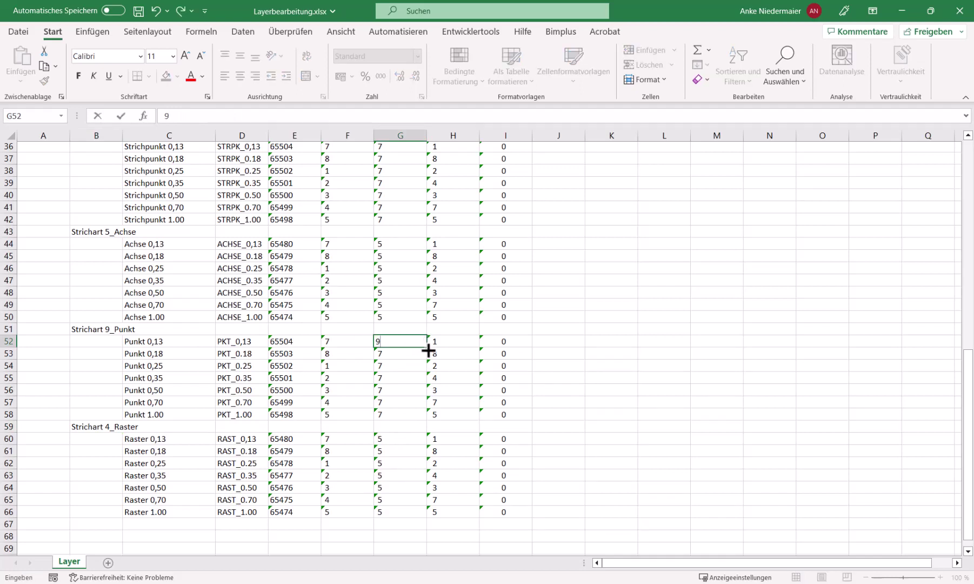
key("ctrl+Return")
left_click_drag(428, 351, 420, 424)
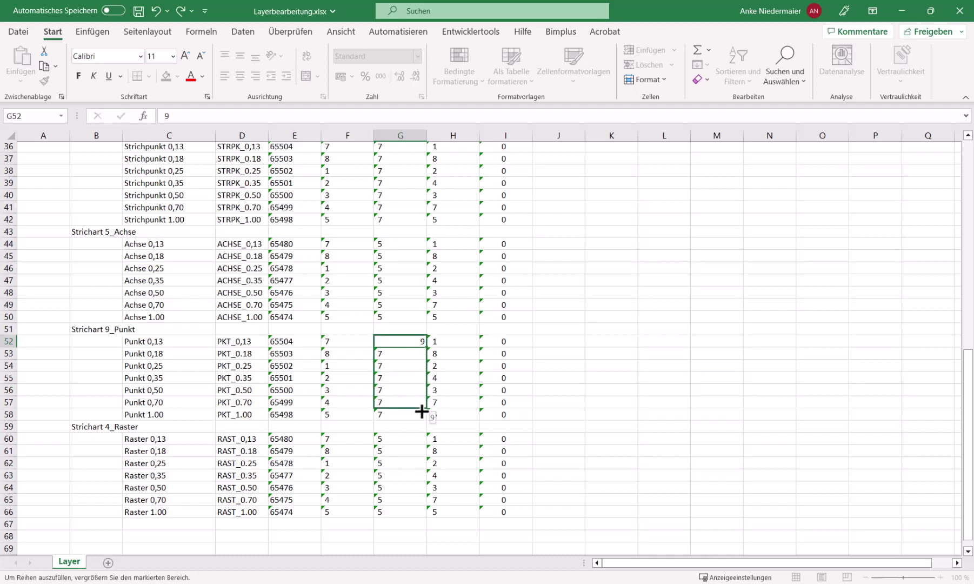
left_click(410, 440)
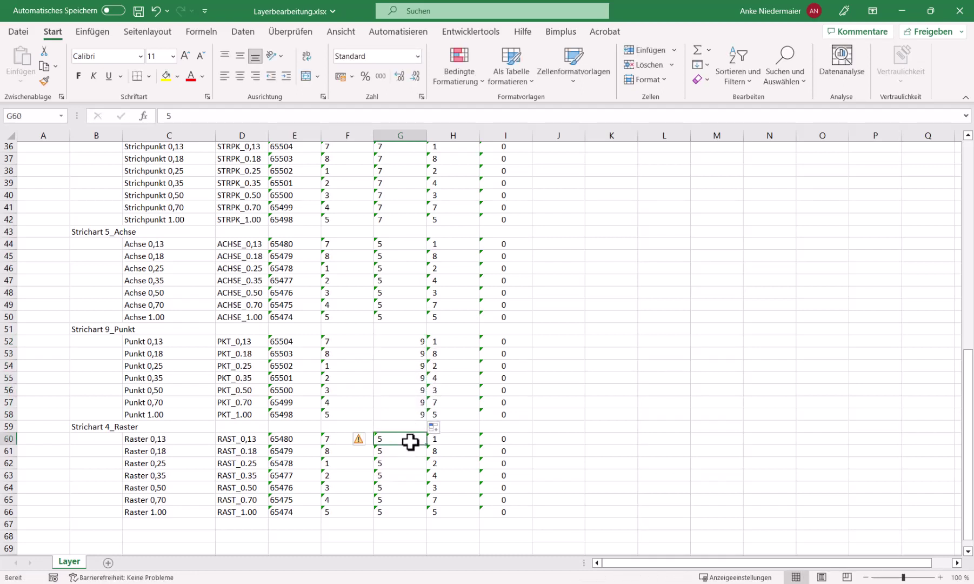
double_click(165, 116)
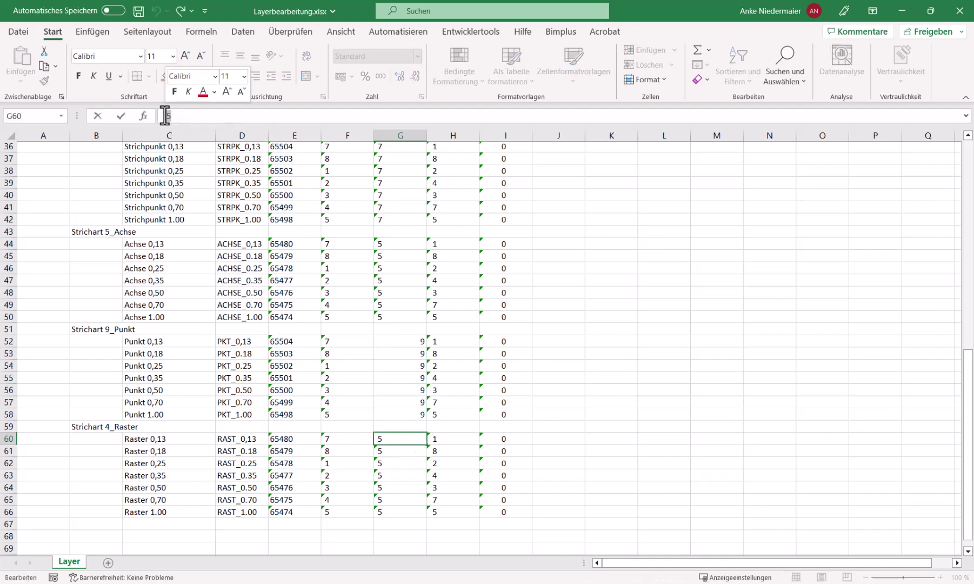
type("4")
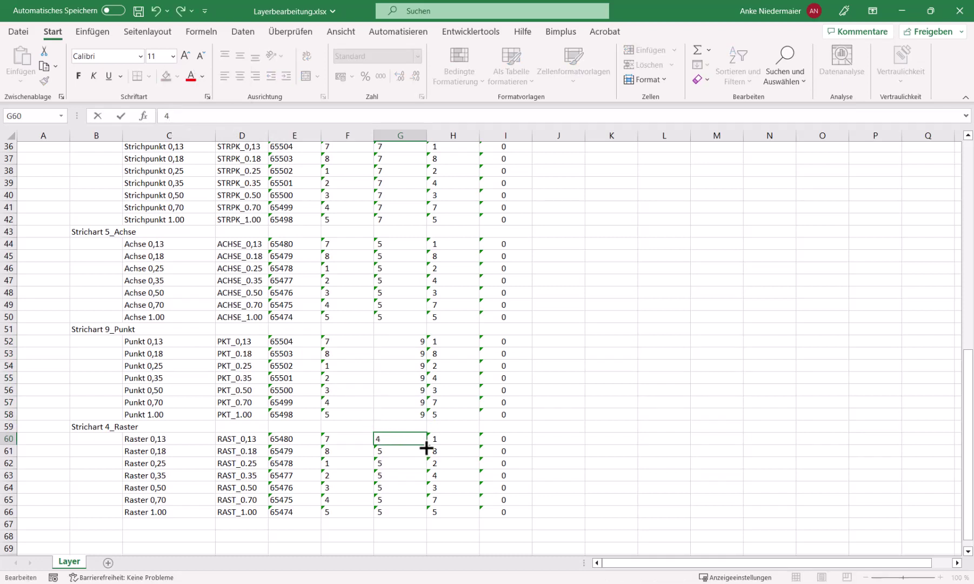
left_click_drag(426, 448, 414, 513)
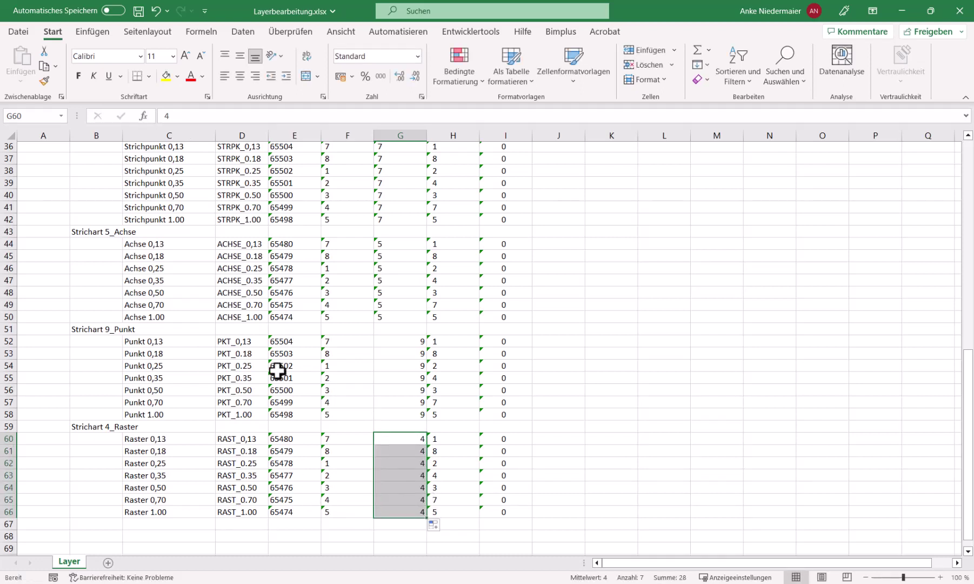
left_click(283, 342)
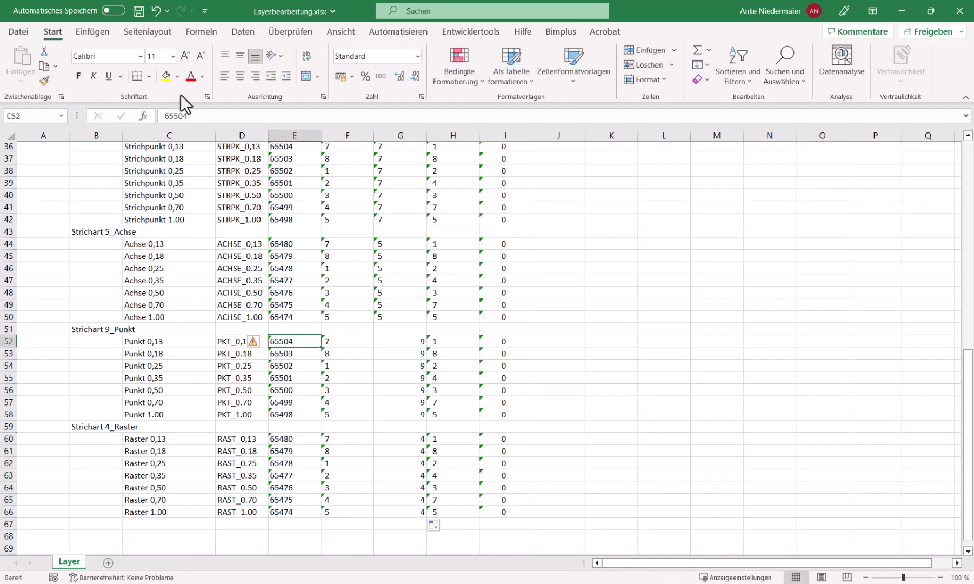
Step: Enter 65472 and 65471 in E52:E53 and fill the descending layer numbers down to E66
left_click_drag(190, 116, 162, 116)
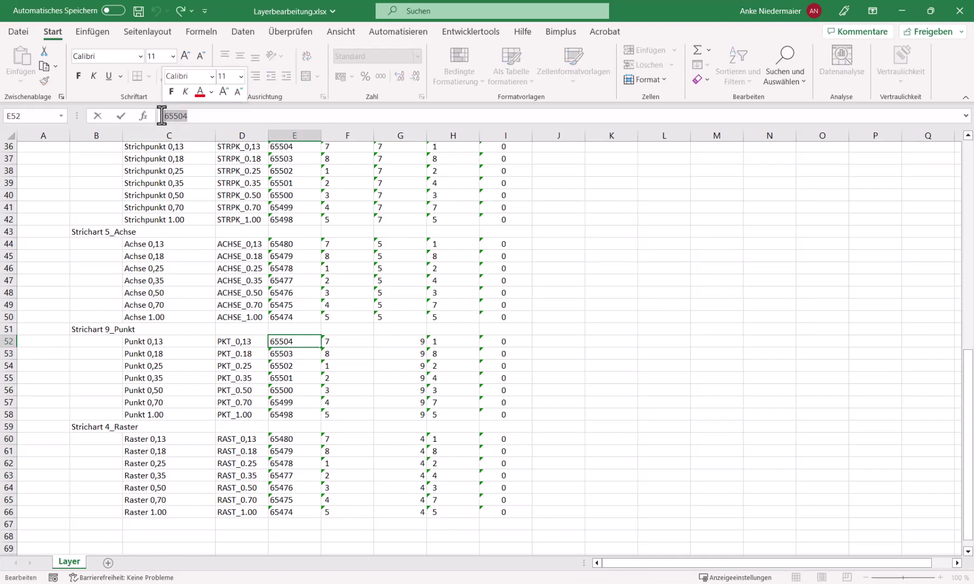
type("65")
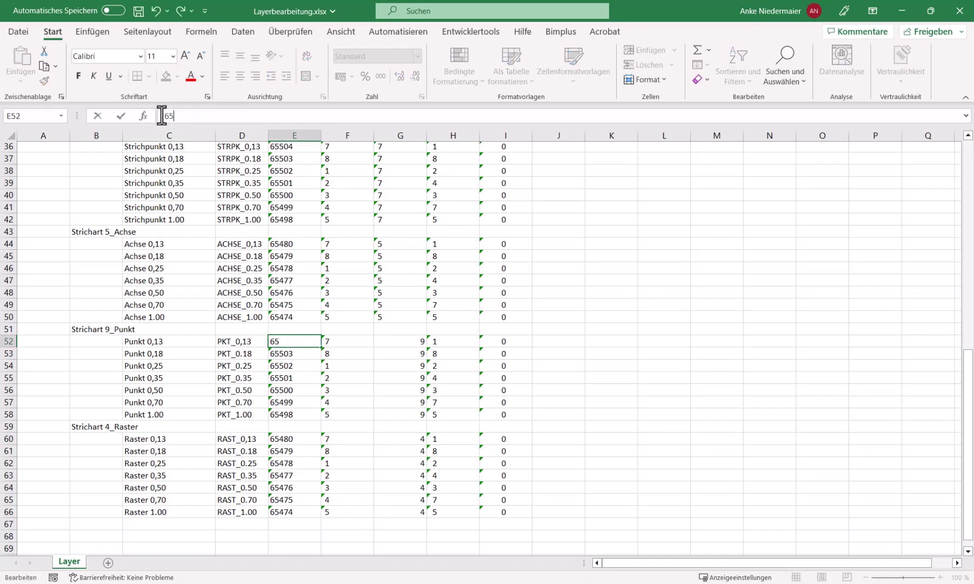
type("47")
type("2")
key("Return")
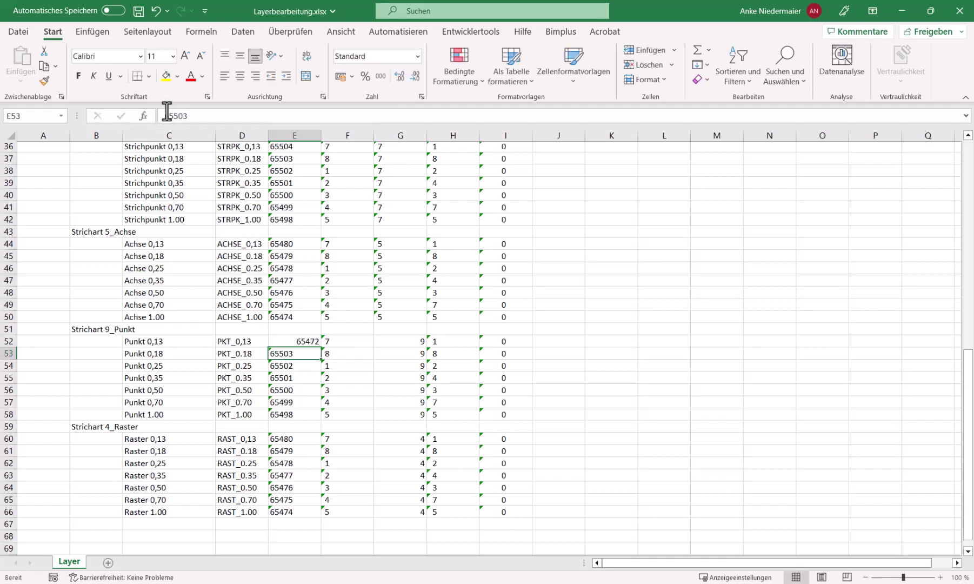
type("654")
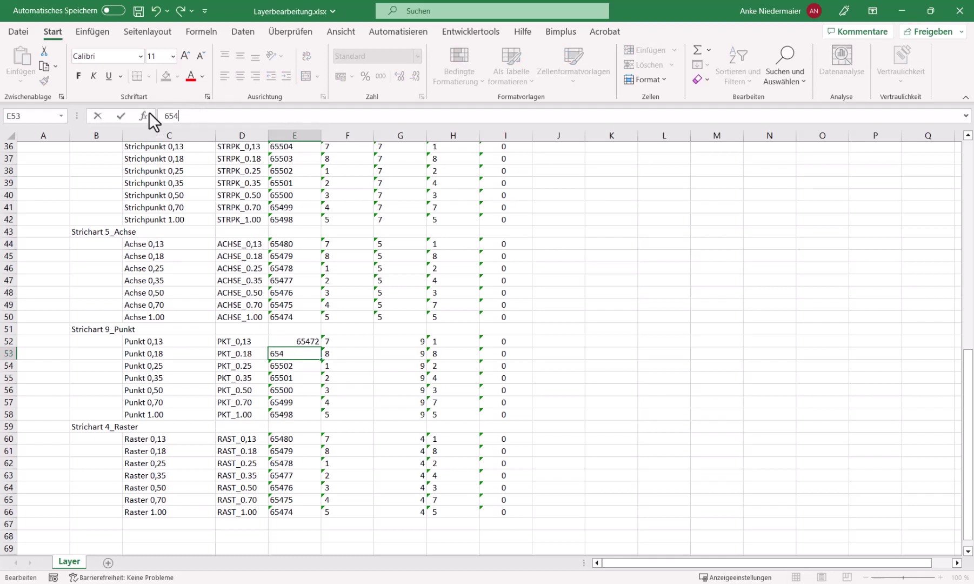
type("71")
left_click(308, 366)
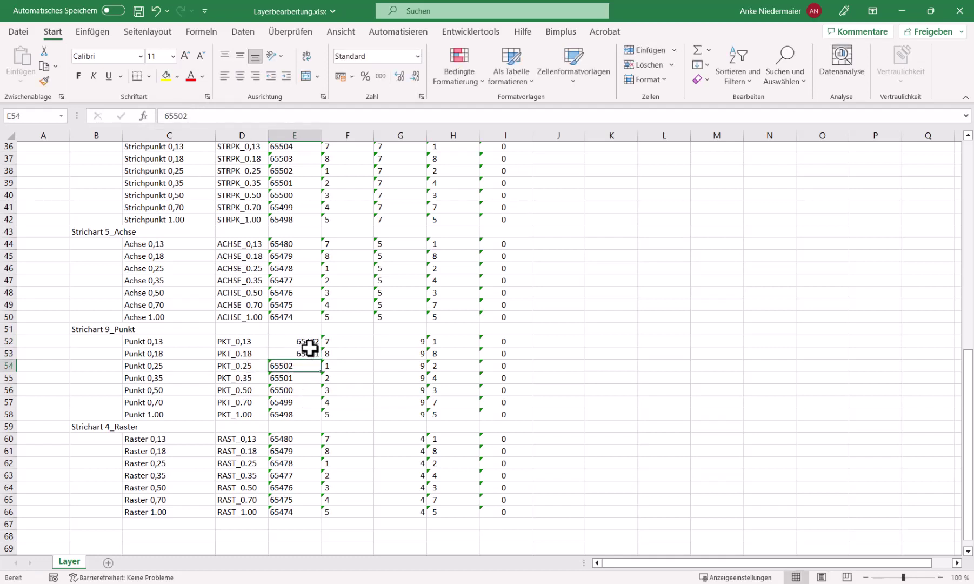
left_click_drag(309, 341, 305, 516)
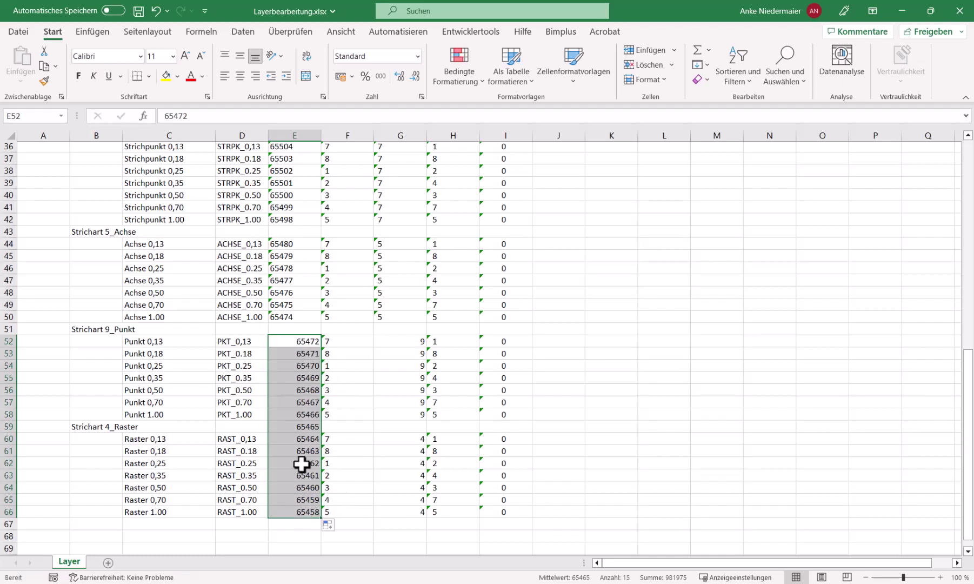
Step: Clear the stray number in E59 and save Layerbearbeitung.xlsx while closing Excel
left_click(292, 426)
key("Delete")
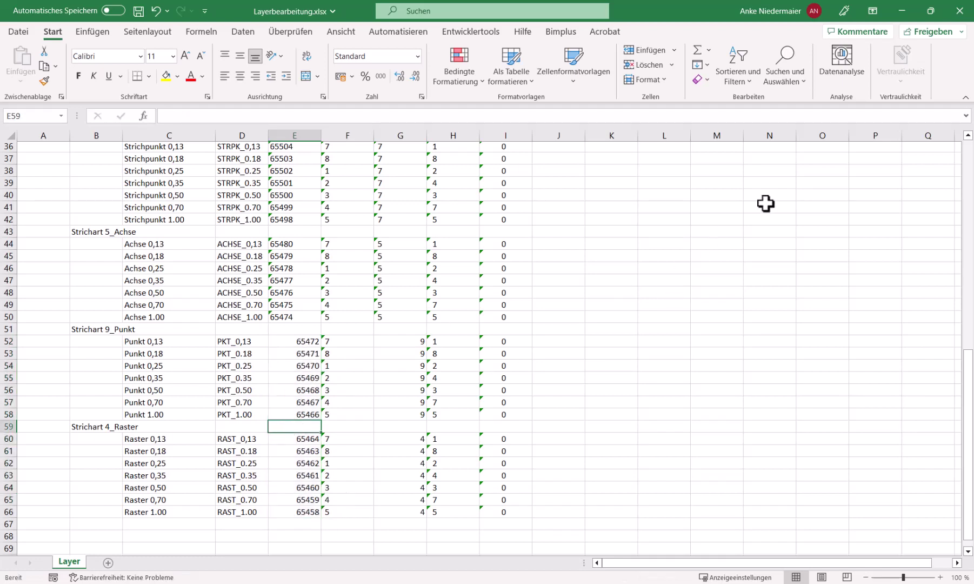
left_click(953, 16)
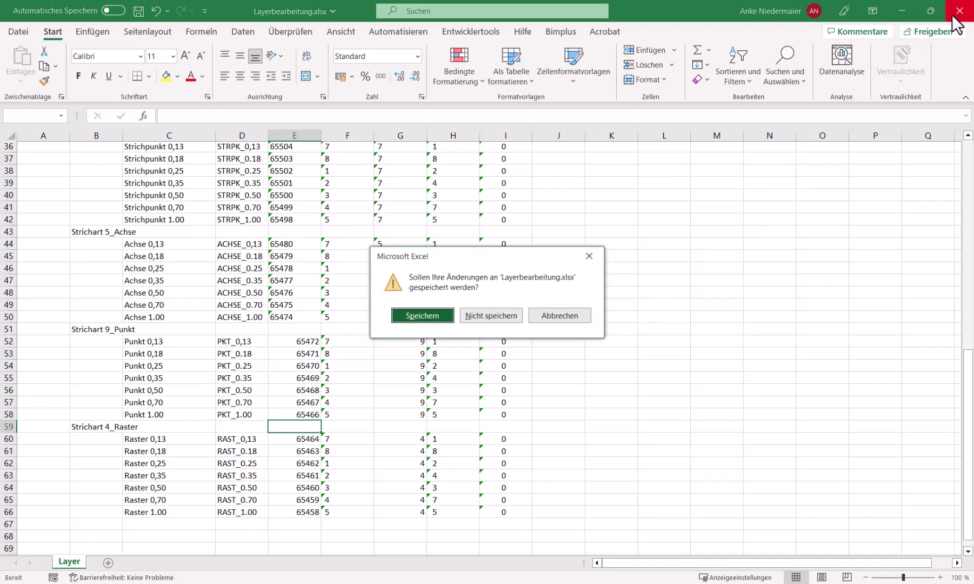
left_click(426, 318)
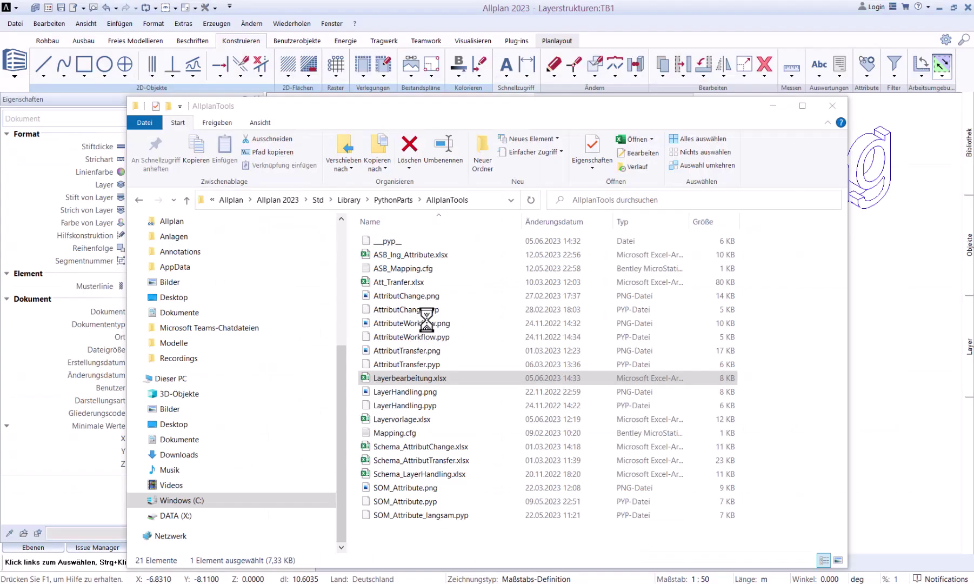
Step: Restart LayerHandling and choose Layerbearbeitung.xlsx as the source Excel table
left_click(765, 110)
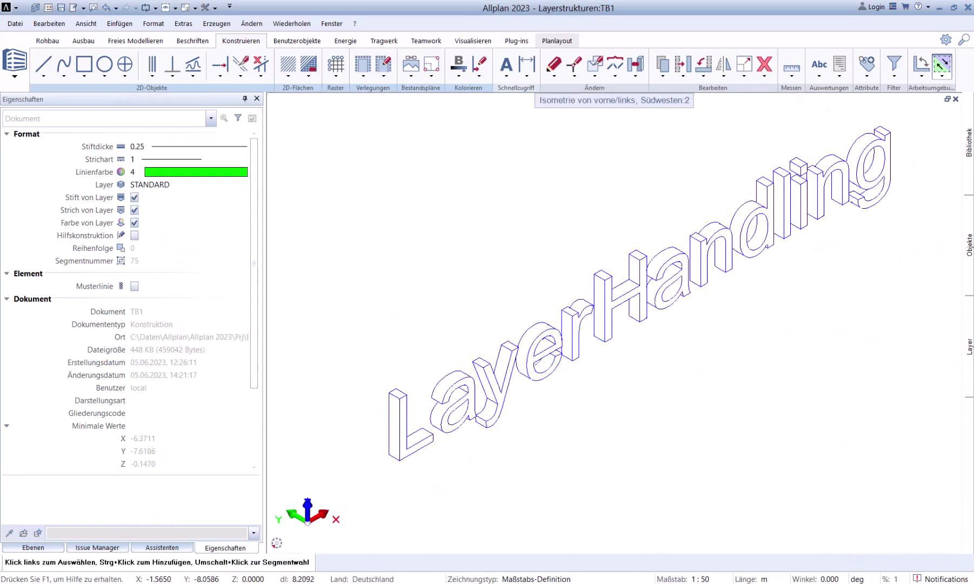
left_click(969, 143)
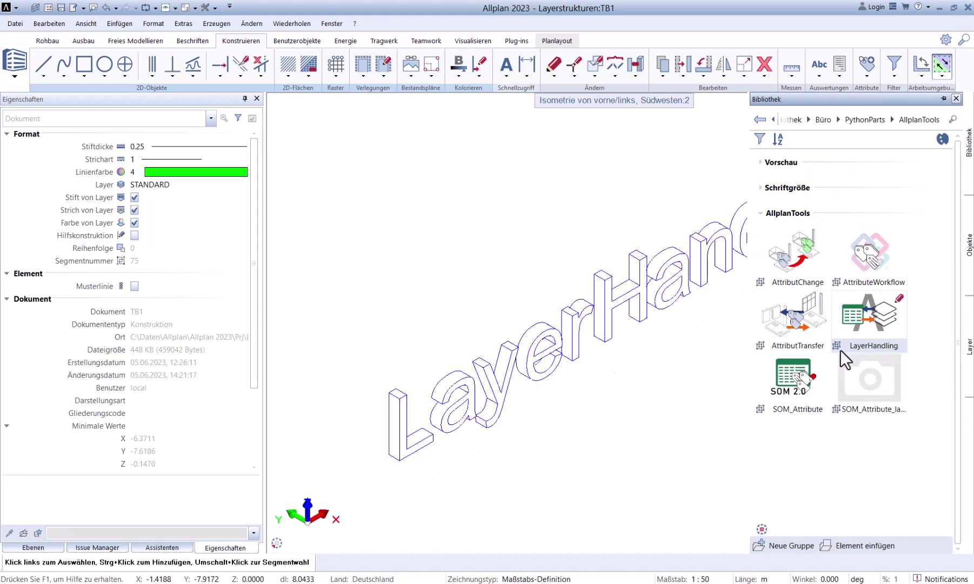
double_click(878, 319)
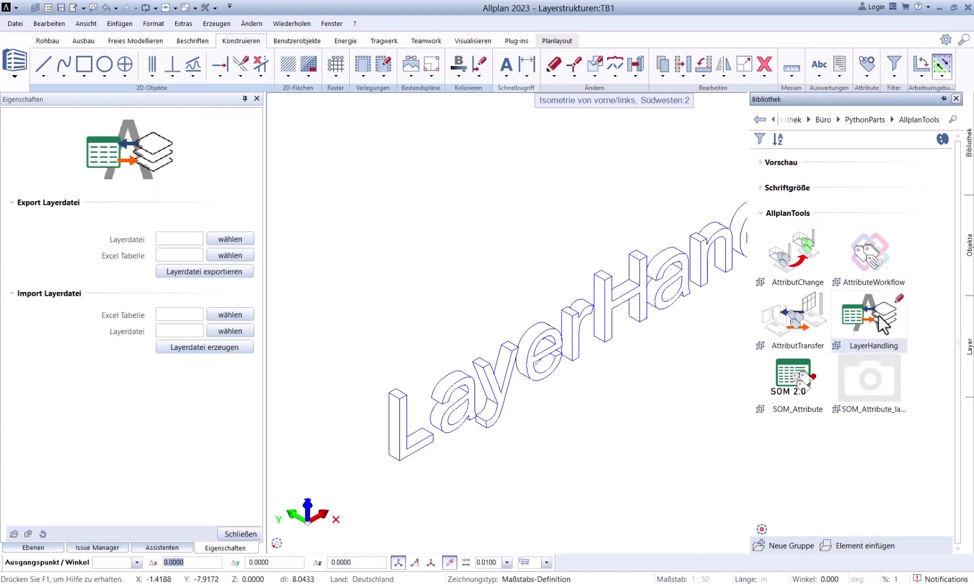
left_click(220, 313)
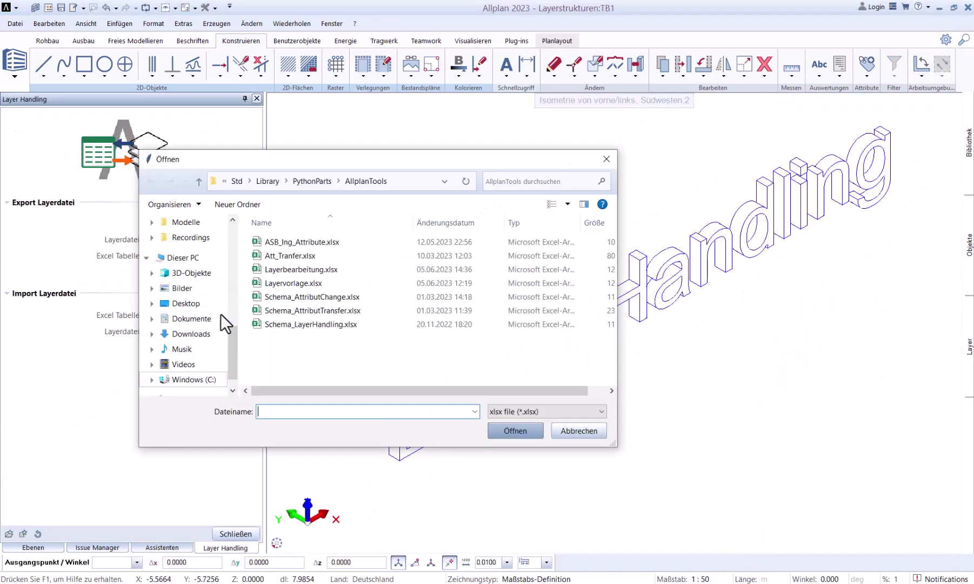
left_click(269, 268)
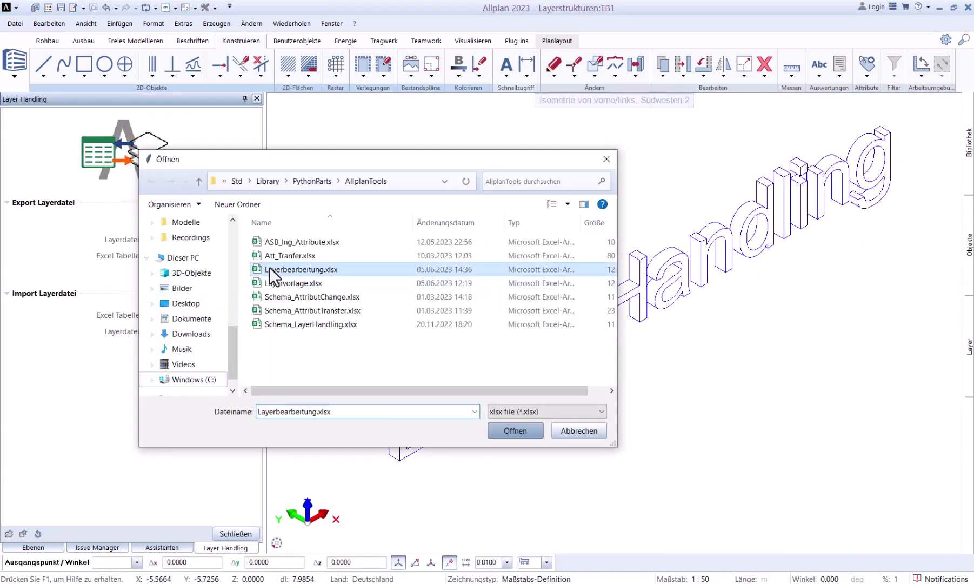
left_click(511, 432)
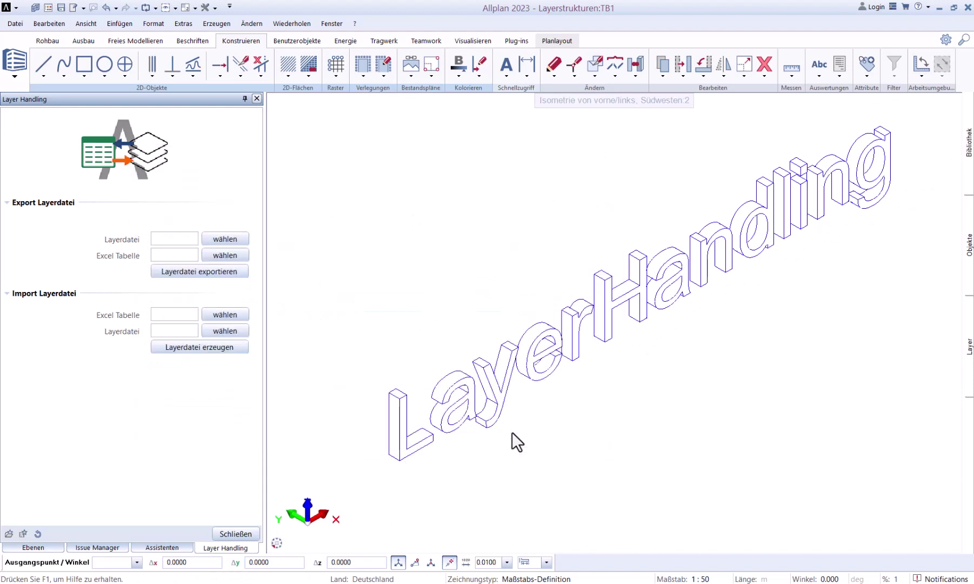
Step: Save the layer file as Layerbearbeitung, generate it from the table, and close the tool
left_click(219, 332)
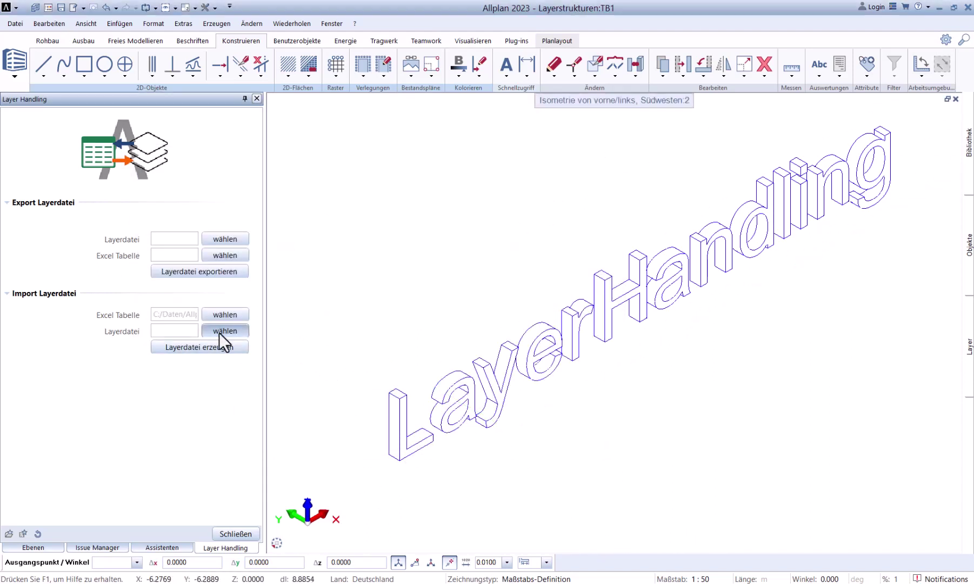
scroll(219, 332, "down", 3)
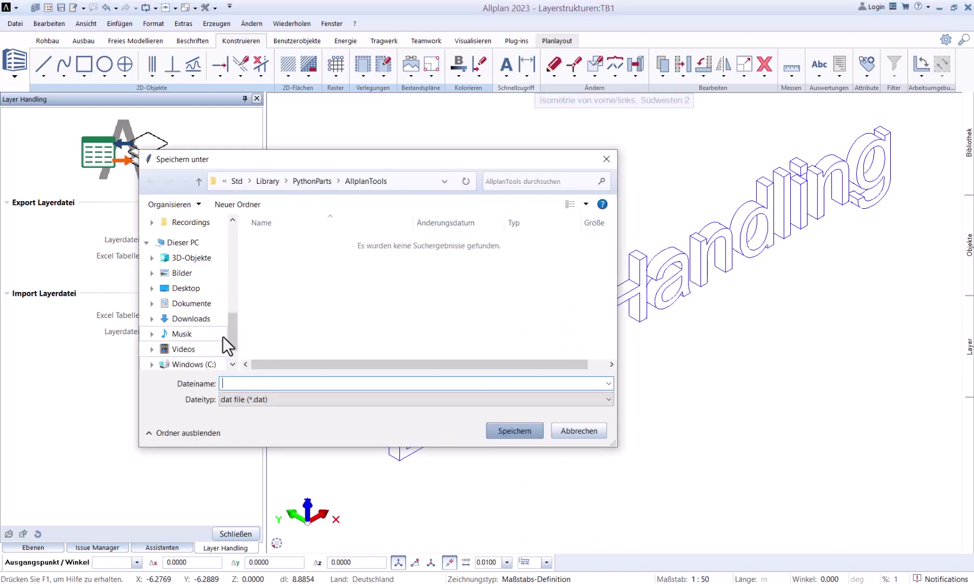
type("Lay")
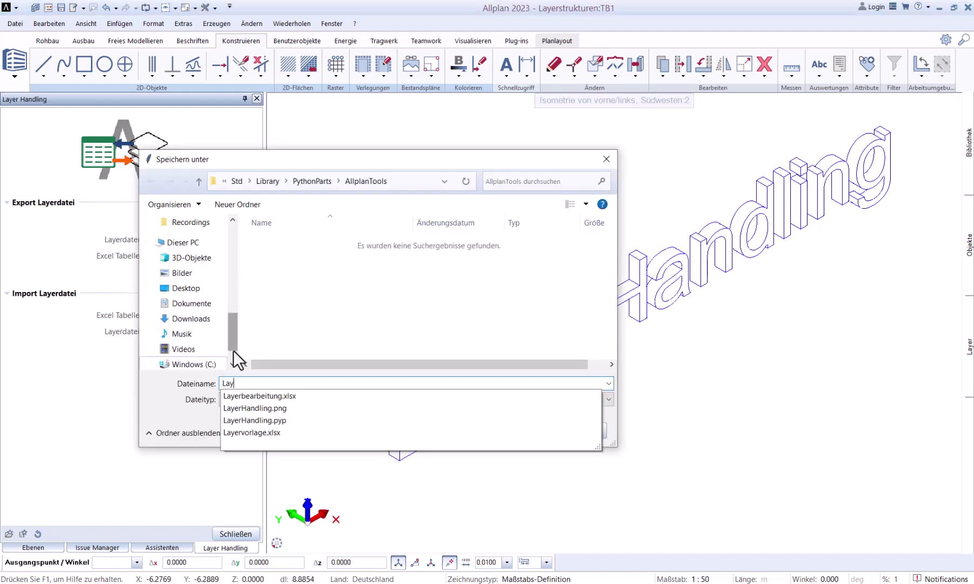
type("erbear")
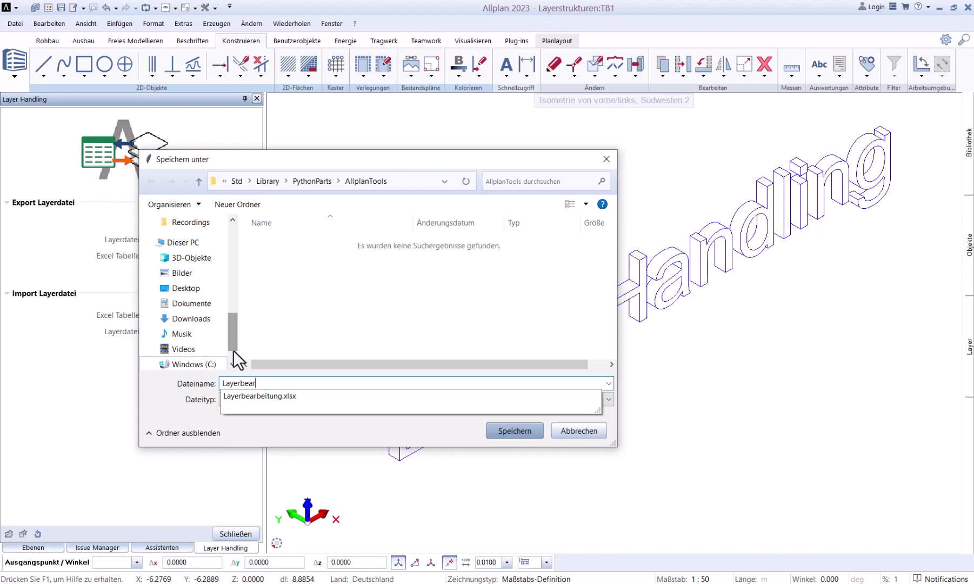
type("beitung")
left_click(503, 428)
left_click(196, 346)
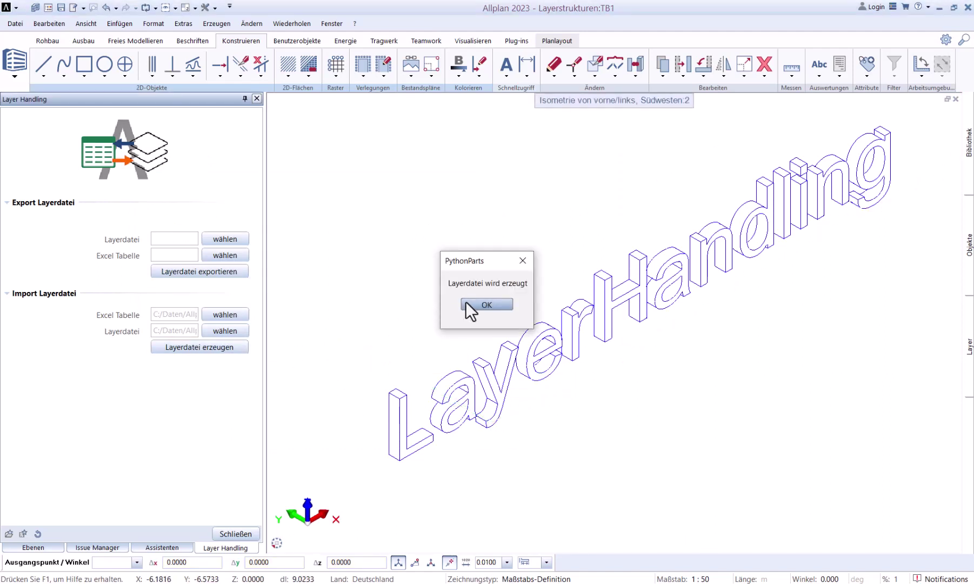
left_click(469, 304)
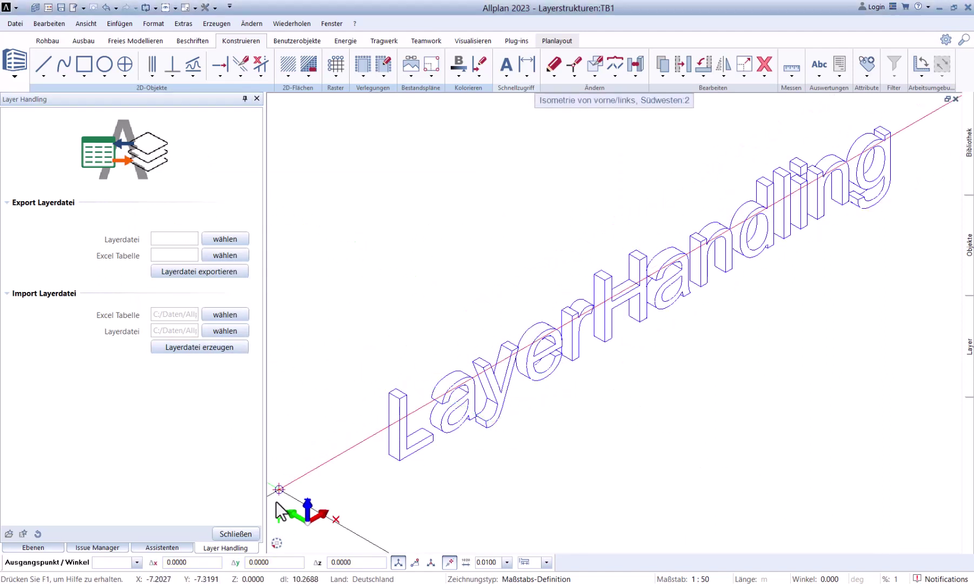
left_click(248, 534)
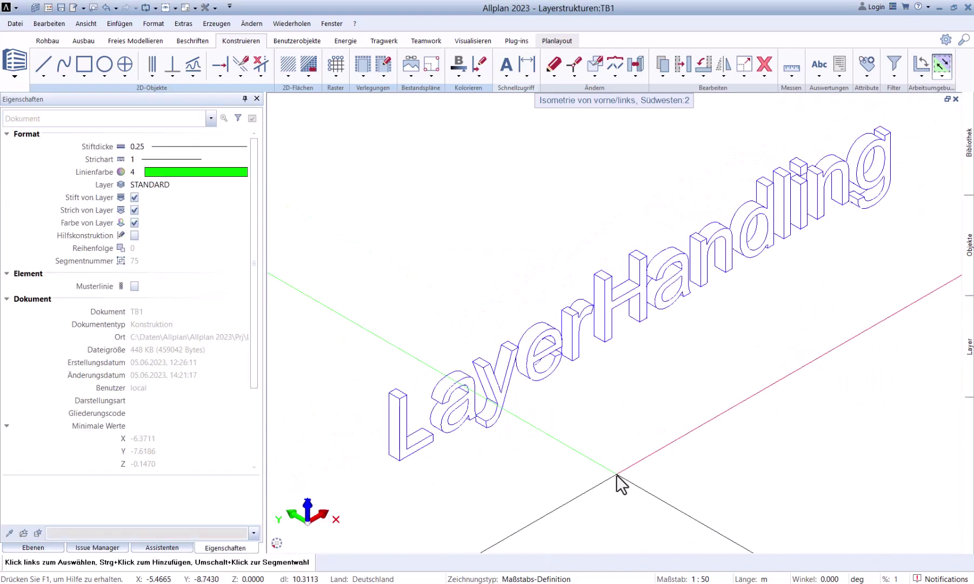
right_click(616, 474)
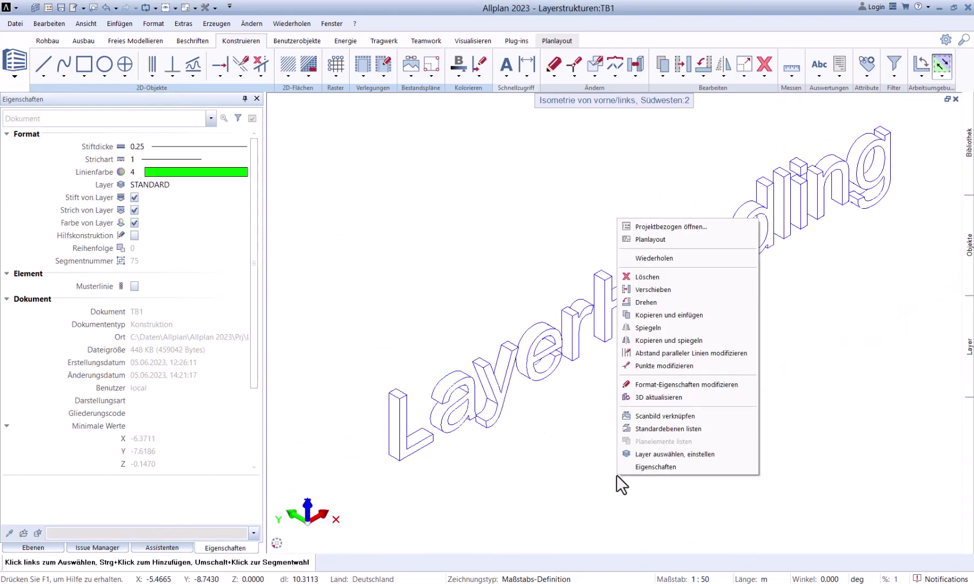
Step: Load Layerbearbeitung.dat as the layer structure, confirming the overwrite of the current one
left_click(633, 452)
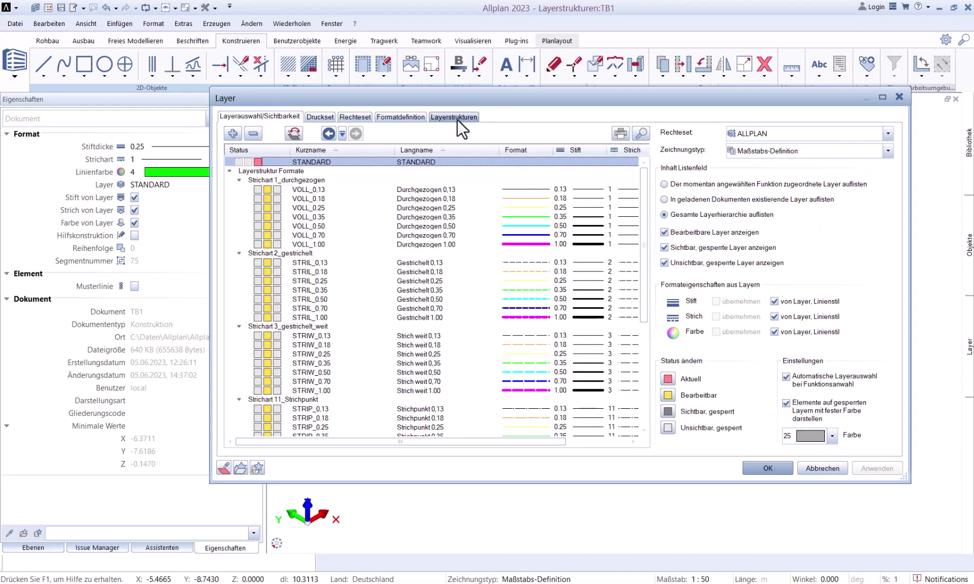
left_click(457, 118)
left_click(226, 468)
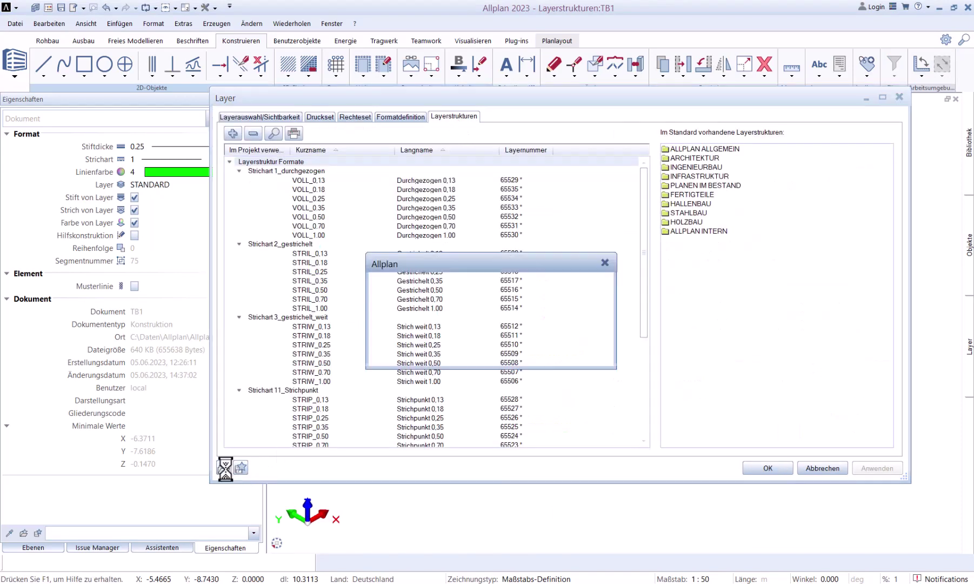
left_click(532, 350)
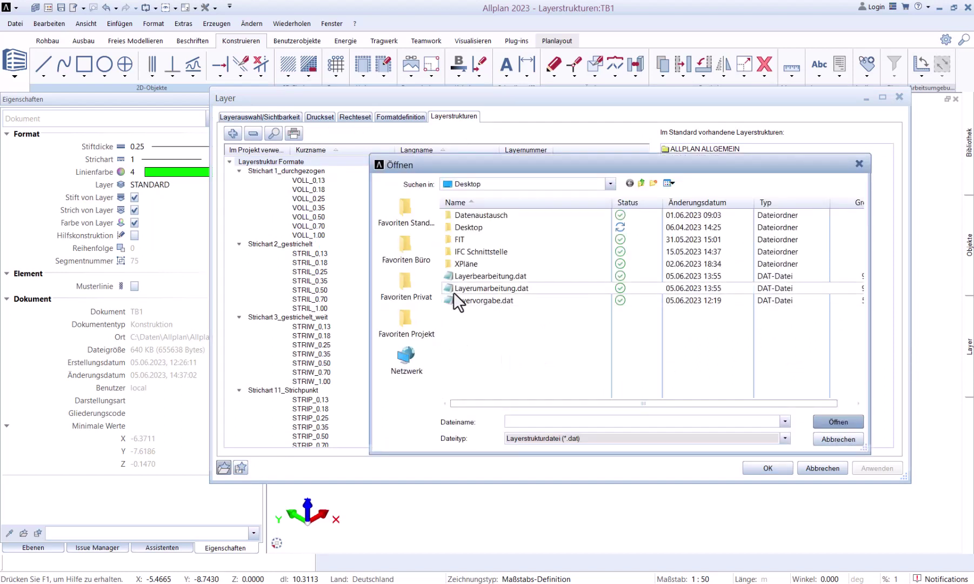
left_click(470, 276)
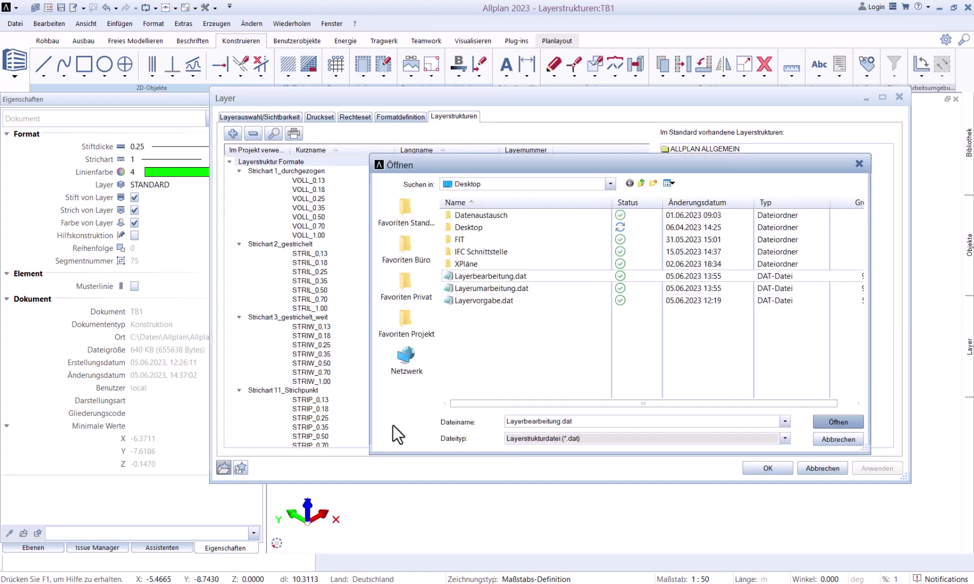
left_click(828, 421)
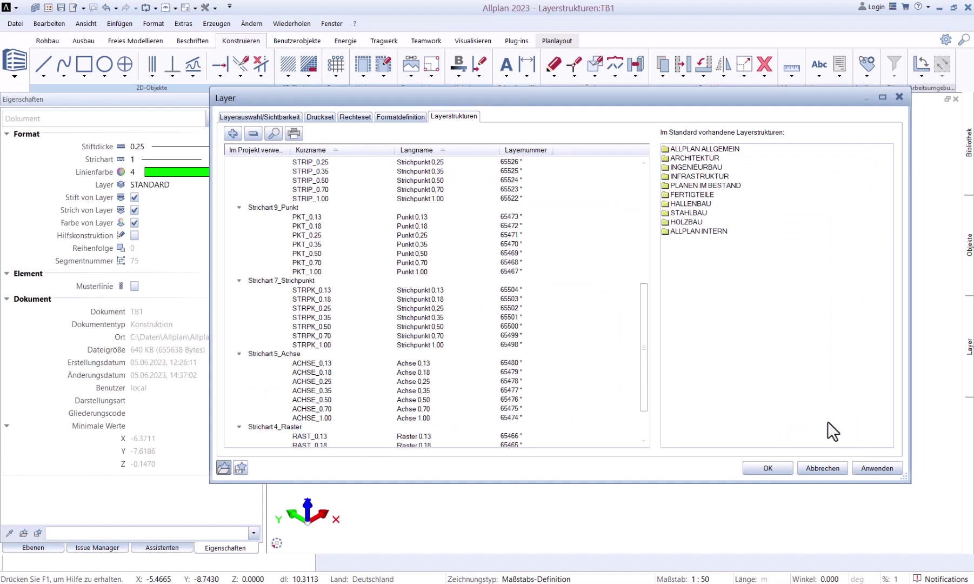
Step: Apply and confirm the newly loaded layers, then open Layervorlage.xlsx from the AllplanTools folder
left_click(286, 116)
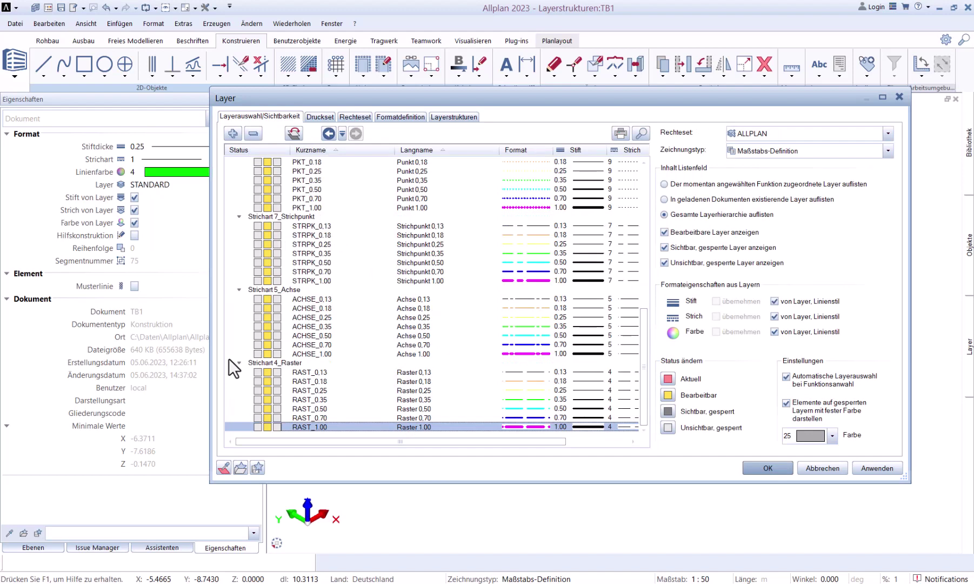
scroll(228, 358, "up", 3)
scroll(228, 358, "up", 4)
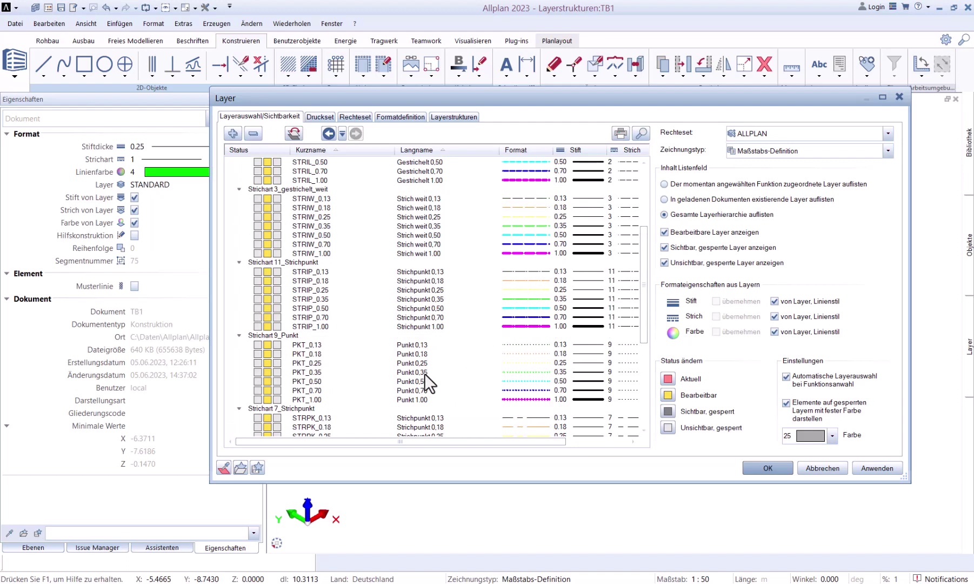
left_click(865, 467)
left_click(762, 468)
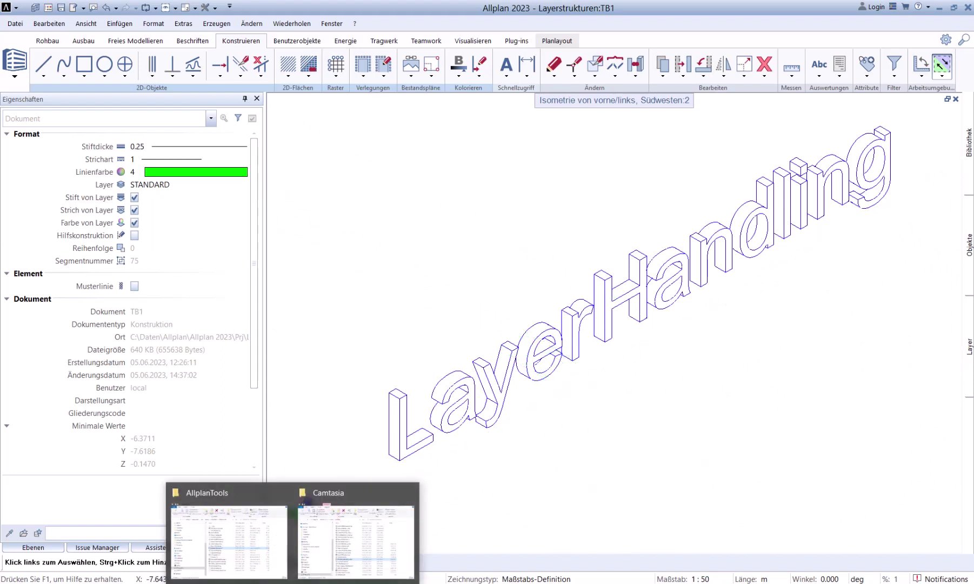
left_click(252, 530)
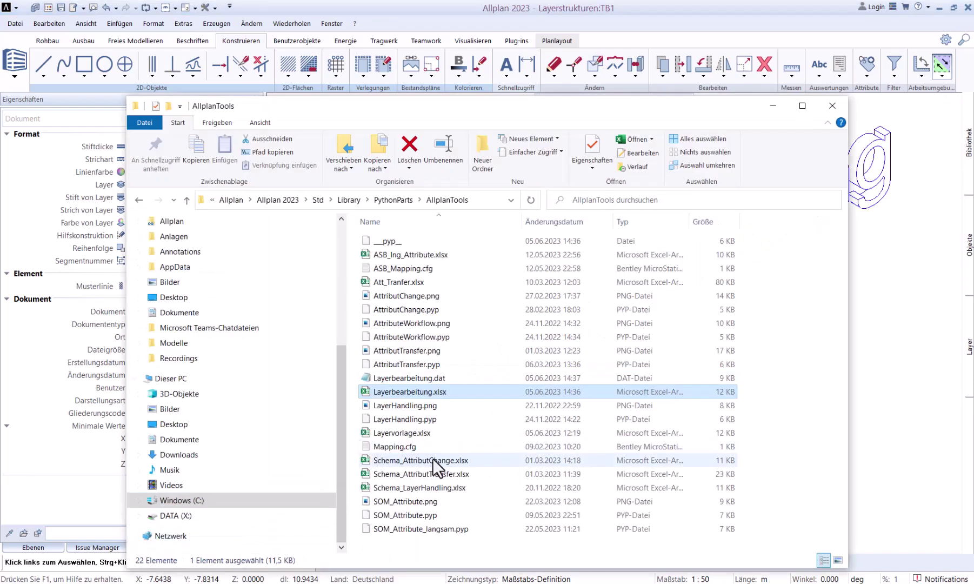
double_click(369, 435)
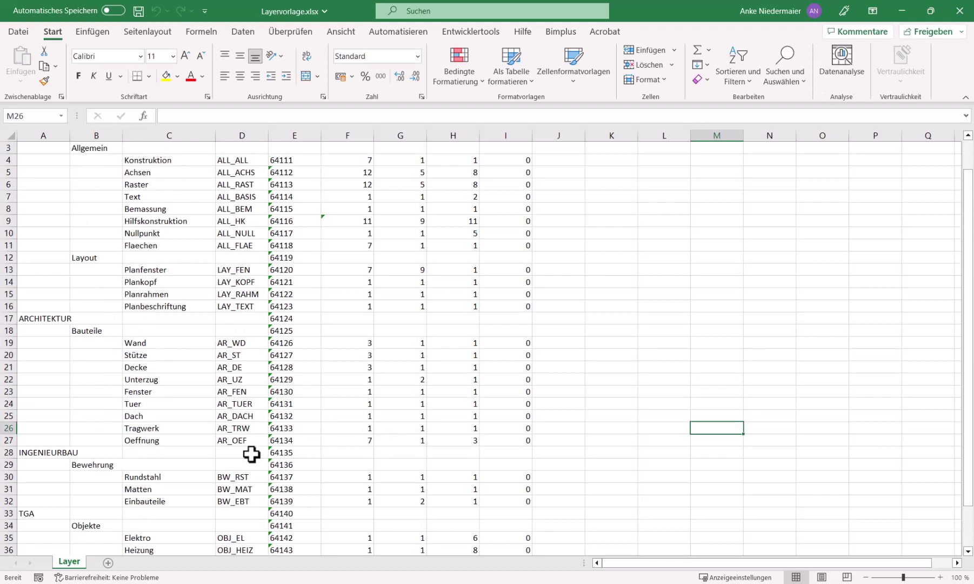
Step: Close Layervorlage.xlsx in Excel without changes, returning to the AllplanTools folder window
scroll(251, 454, "up", 1)
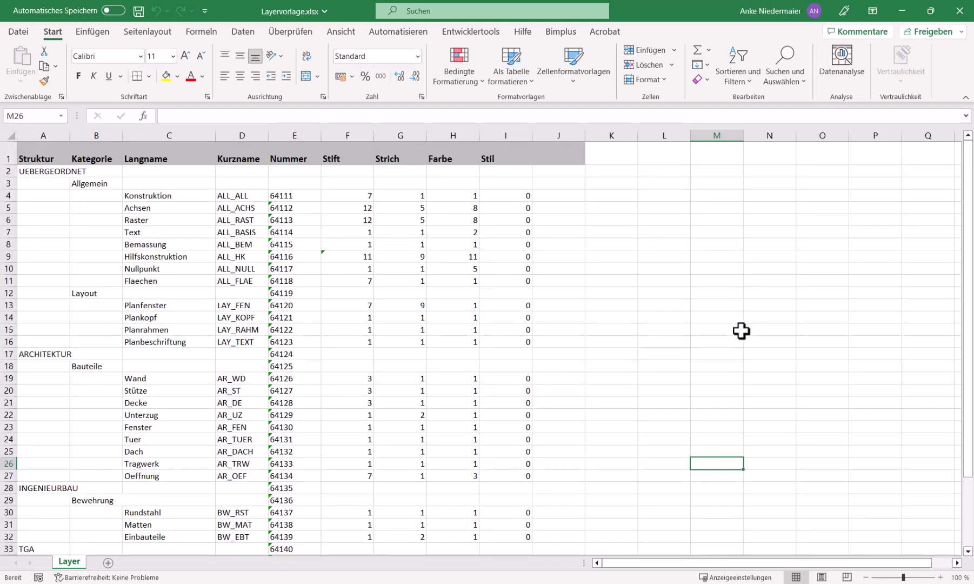
left_click(954, 13)
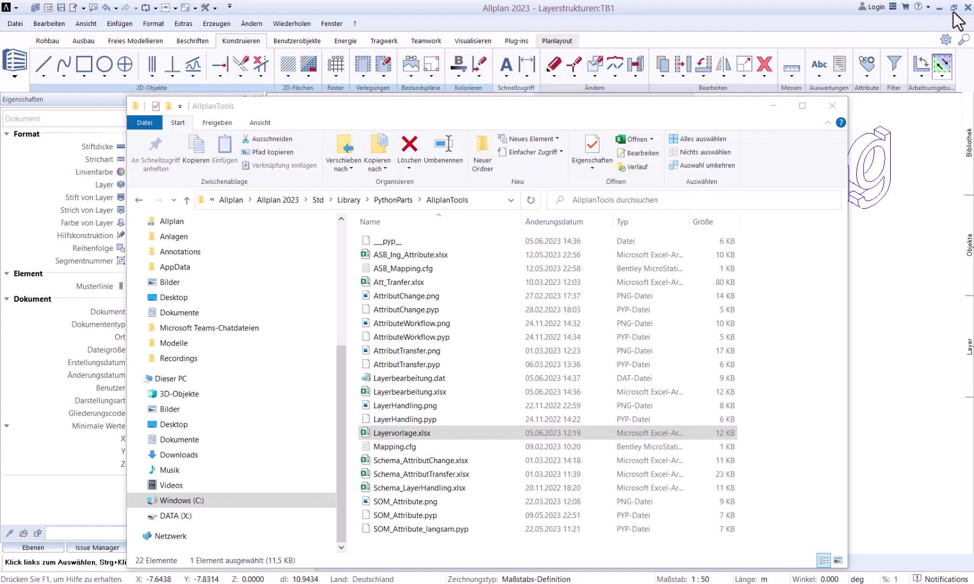
Step: Launch the LayerHandling PythonPart from the library with Layervorlage.xlsx as the Excel table
left_click(655, 8)
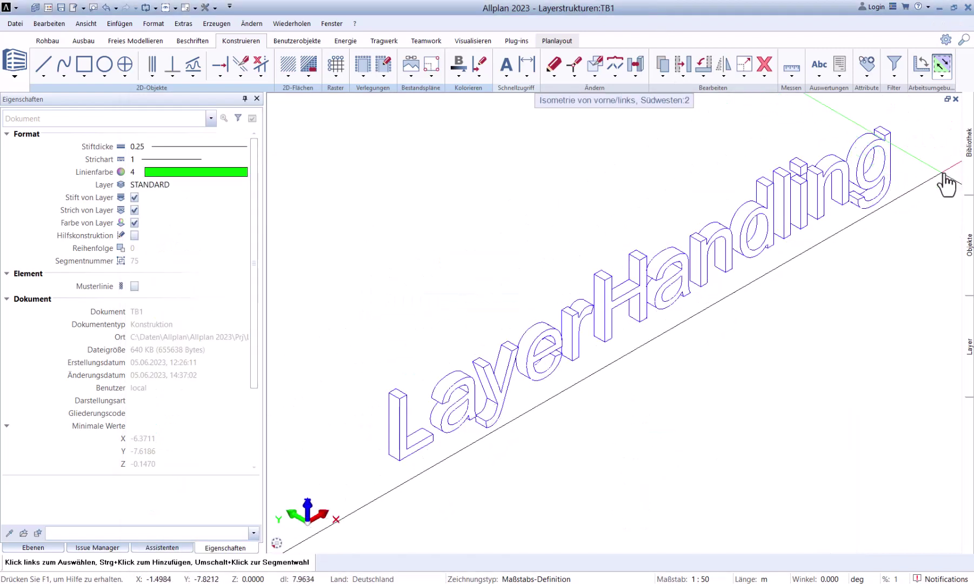
left_click(966, 184)
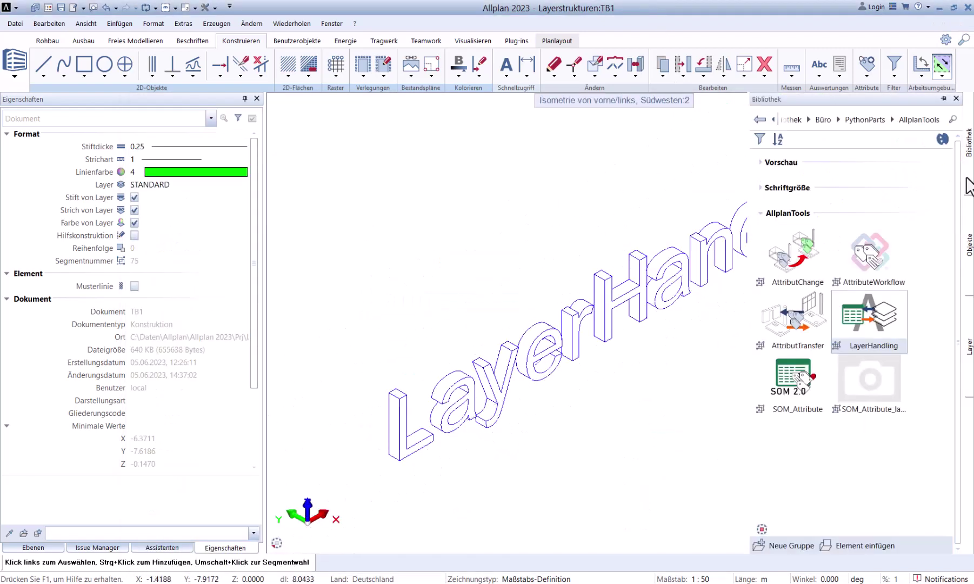
double_click(874, 333)
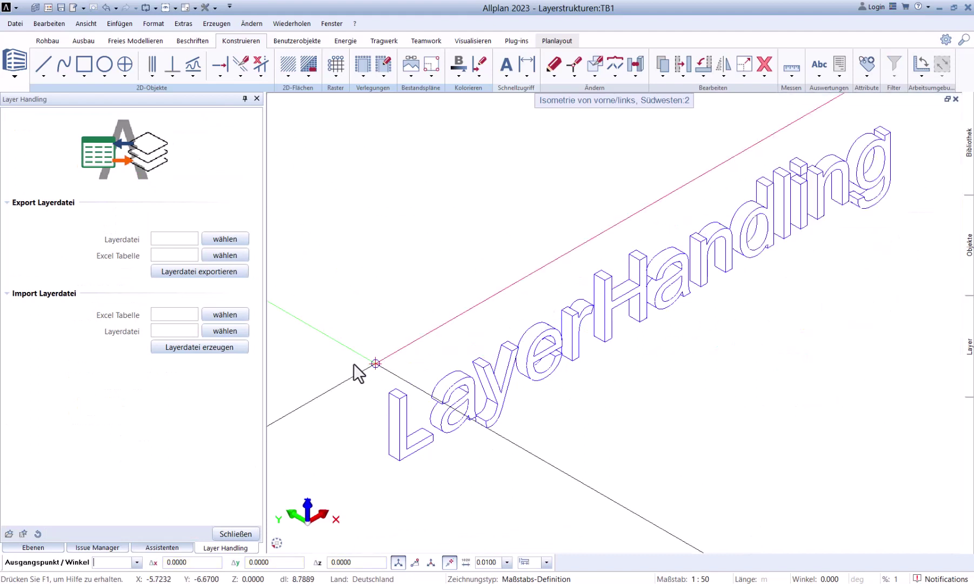
left_click(228, 317)
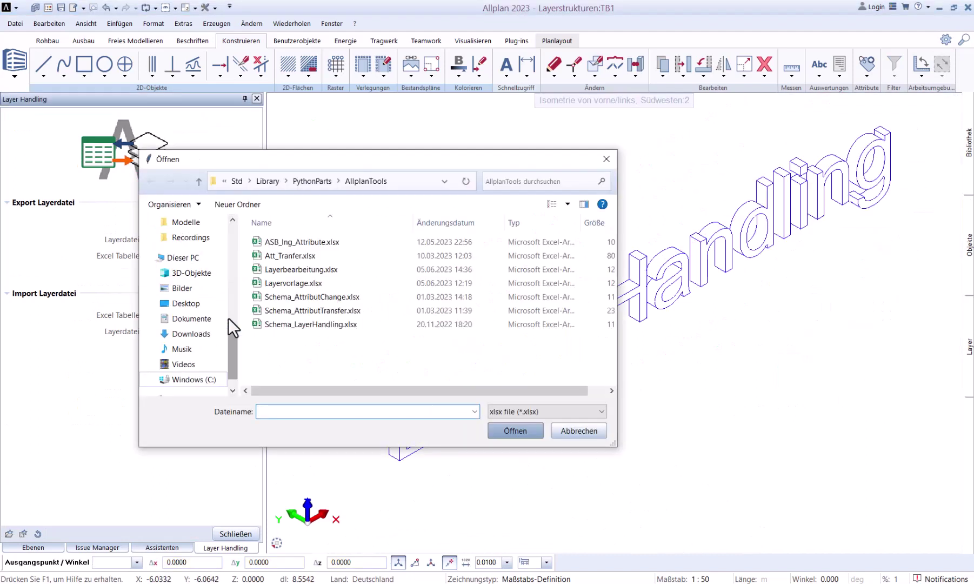
left_click(261, 284)
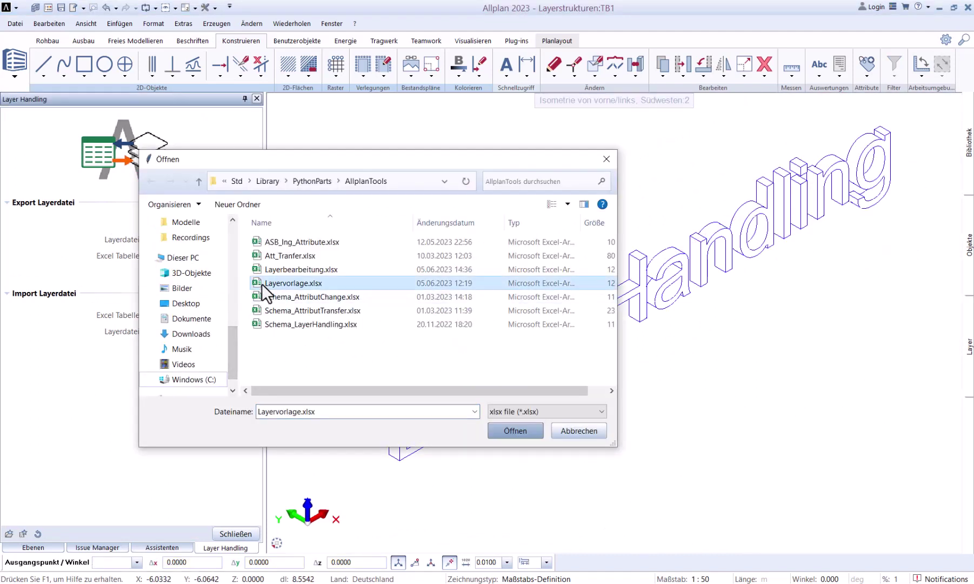
left_click(515, 431)
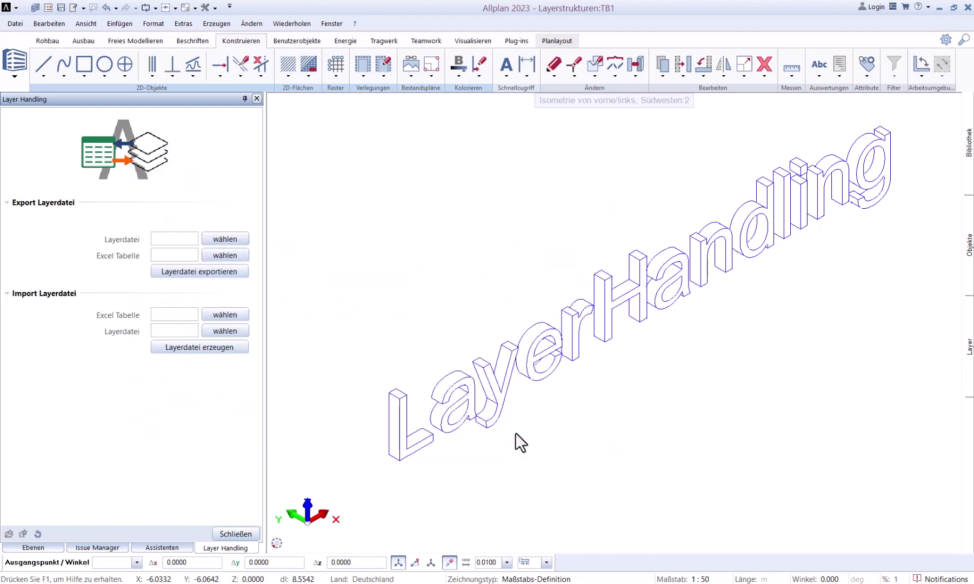
Step: Generate the layer file Layervorgabe from the table and close LayerHandling
left_click(240, 332)
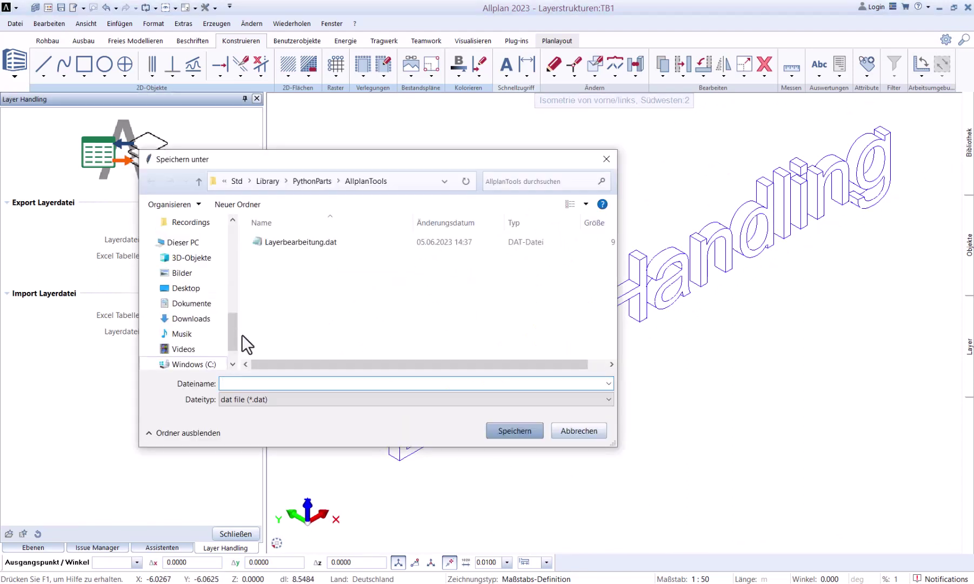
type("L")
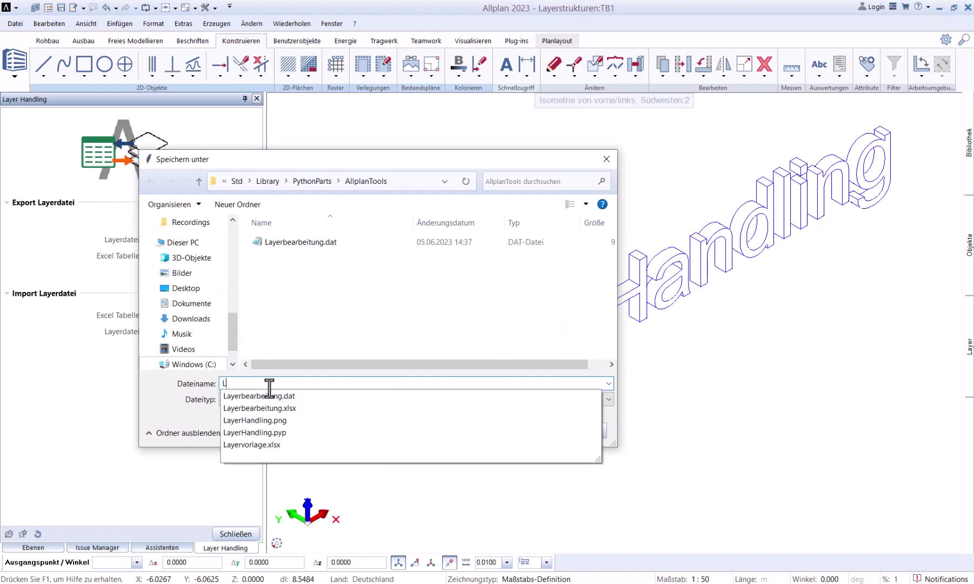
type("ayervo")
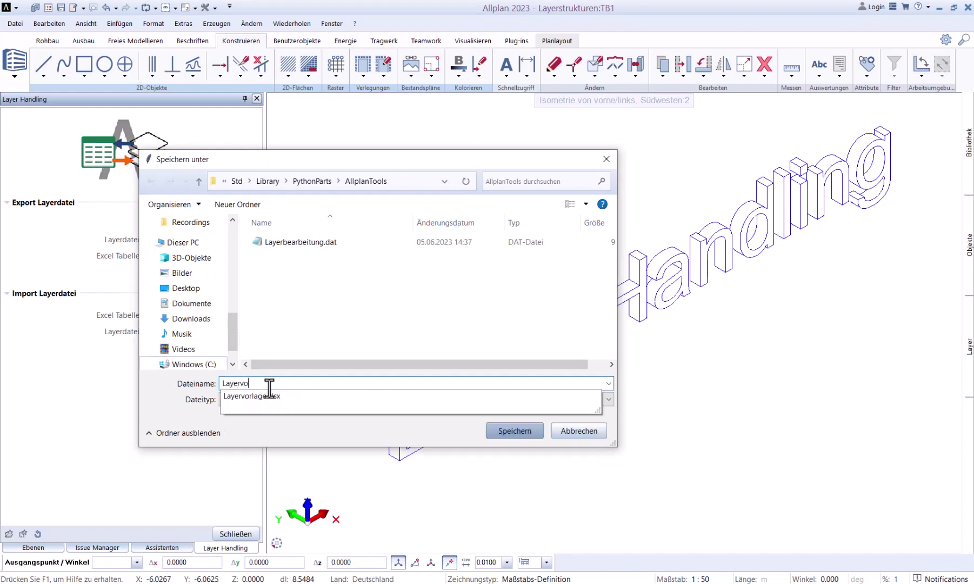
type("rgabe")
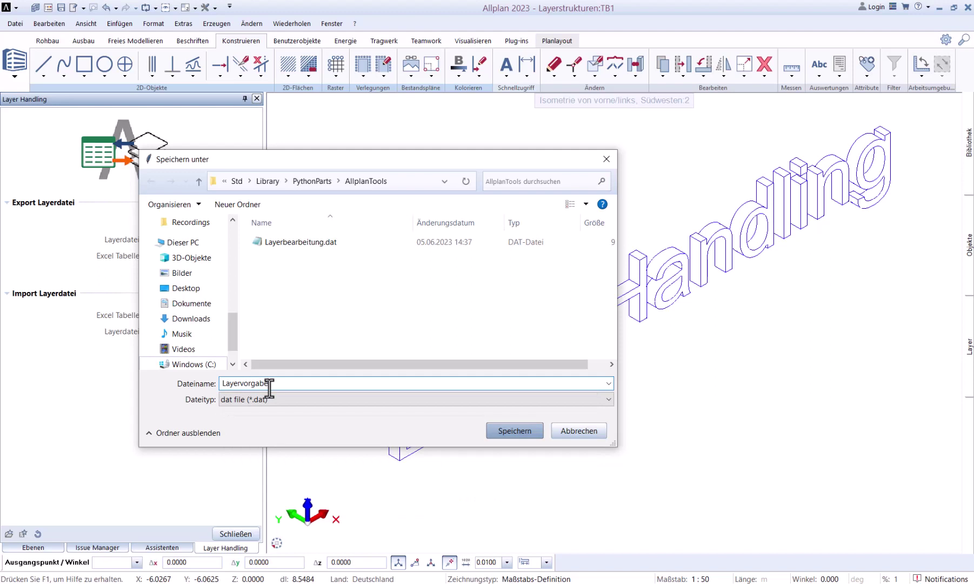
left_click(507, 433)
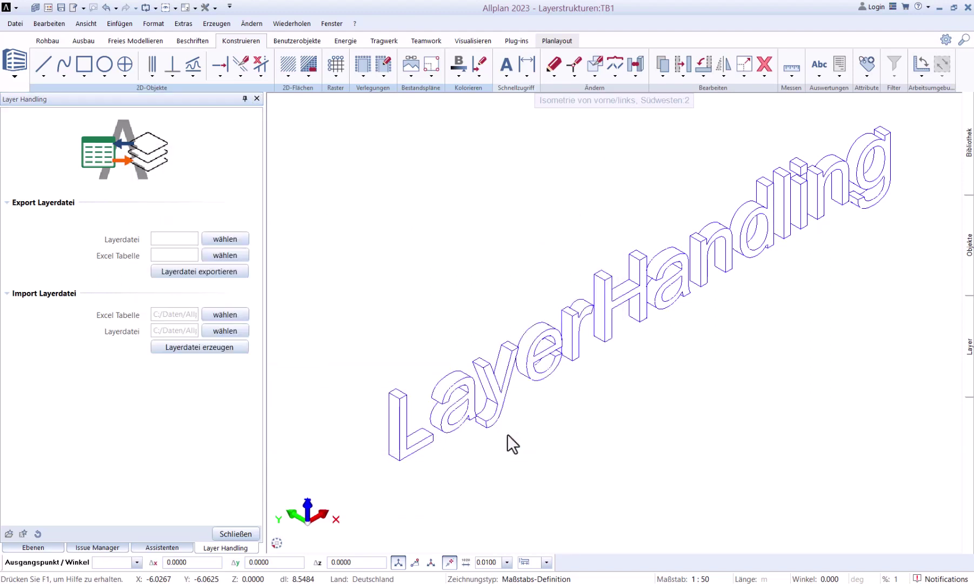
left_click(194, 347)
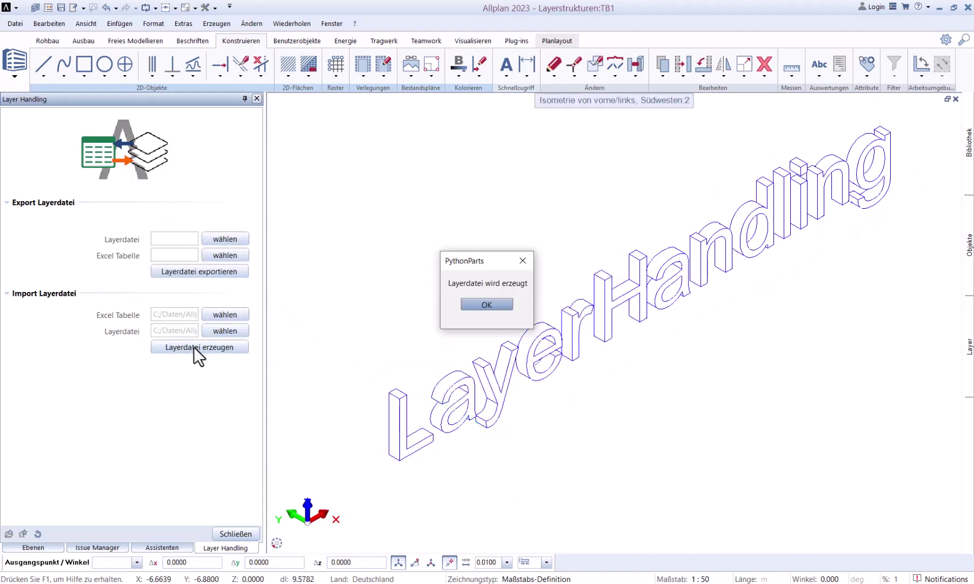
left_click(462, 305)
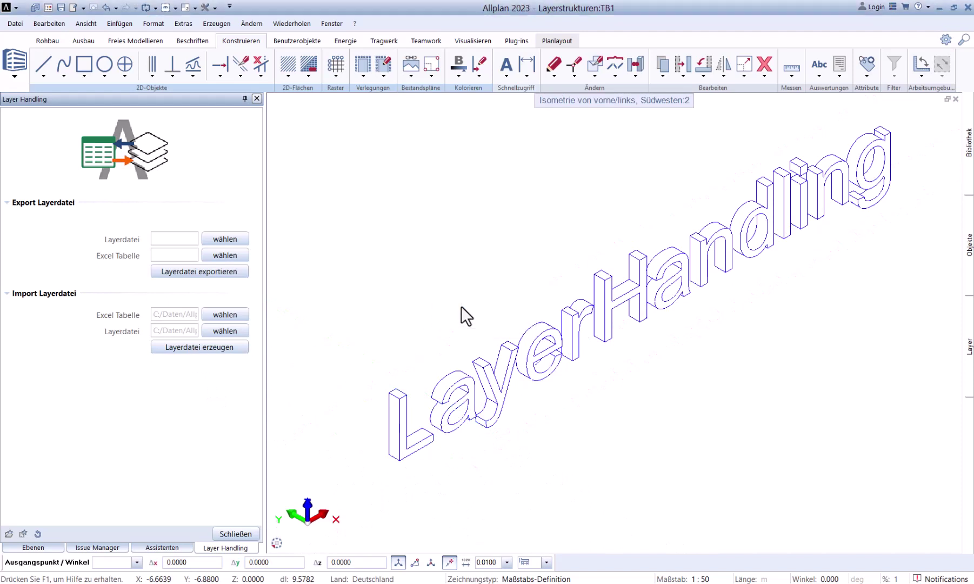
left_click(235, 532)
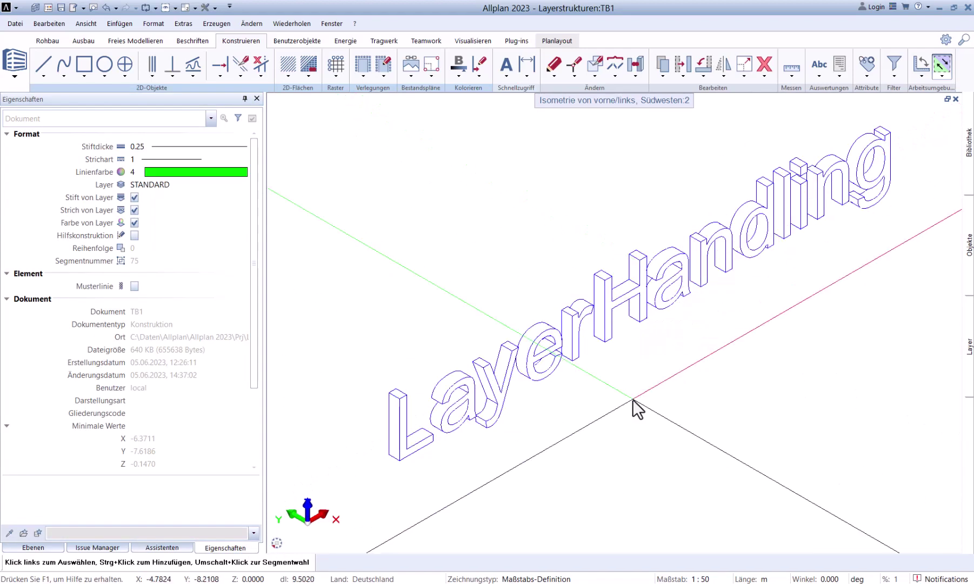
Step: Load Layervorgabe.dat as the project layer structure, accepting the overwrite warning
right_click(632, 399)
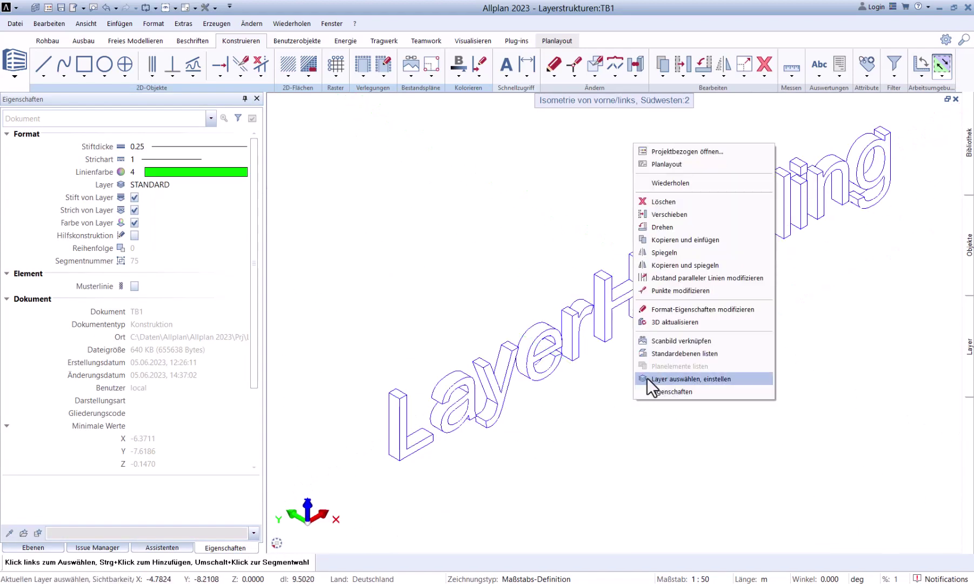
left_click(647, 377)
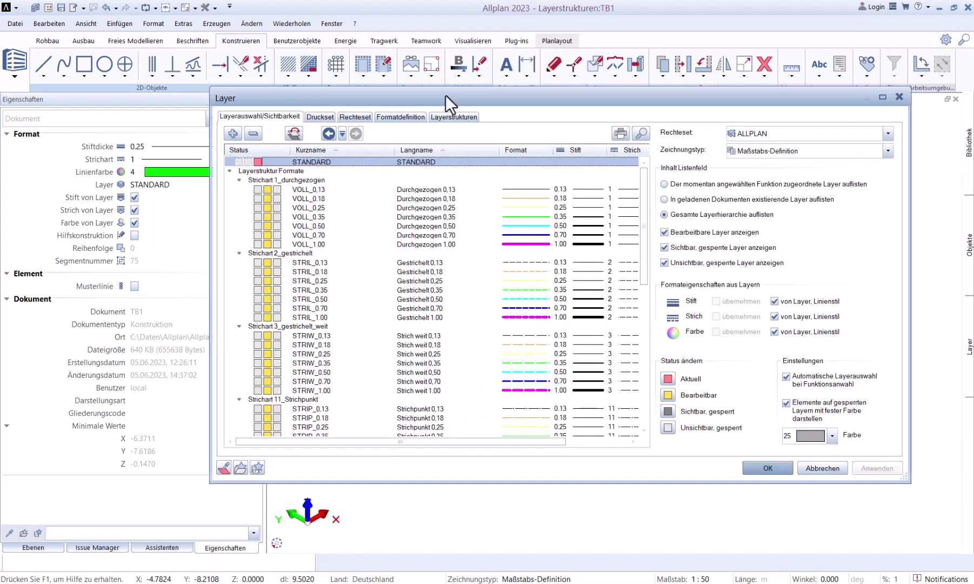
left_click(447, 115)
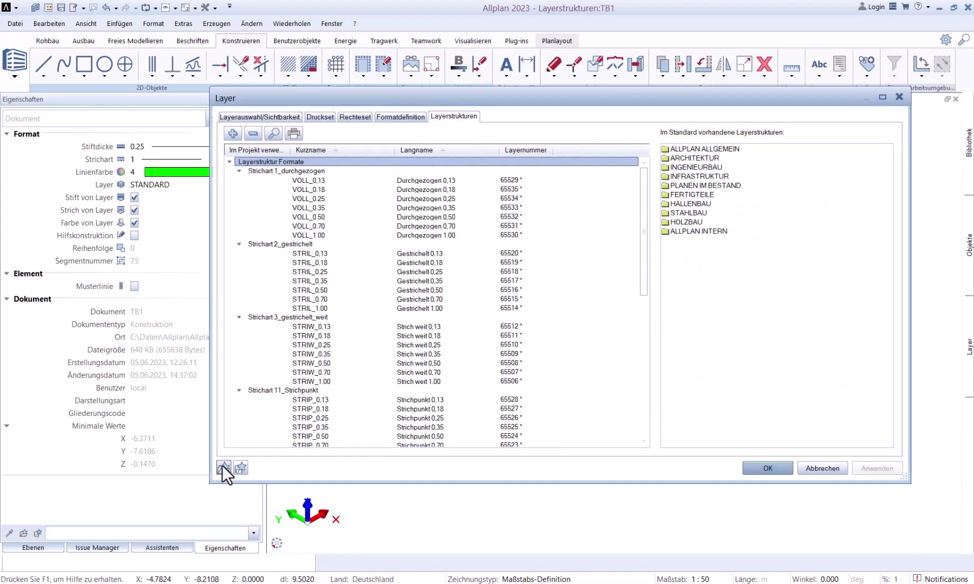
left_click(223, 466)
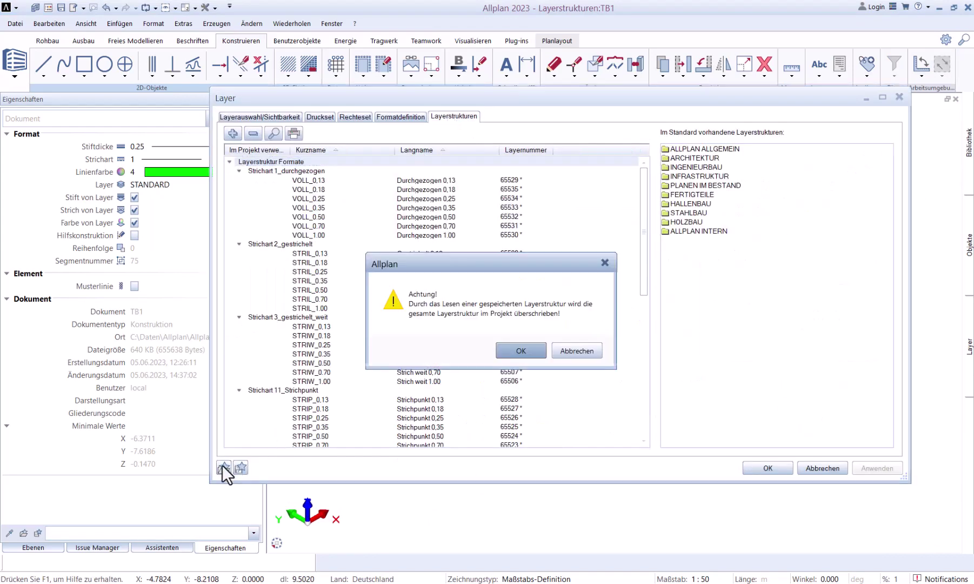
left_click(512, 350)
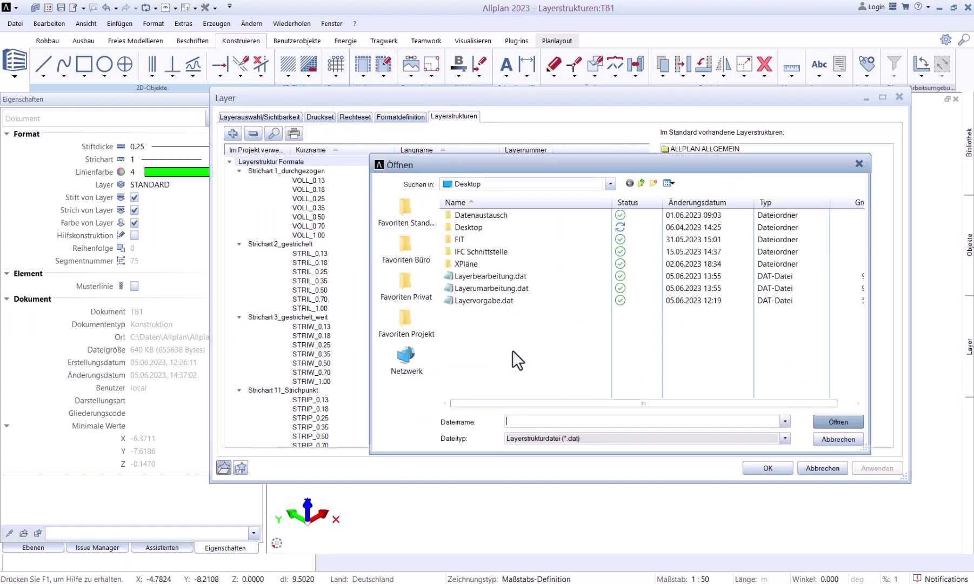
left_click(480, 300)
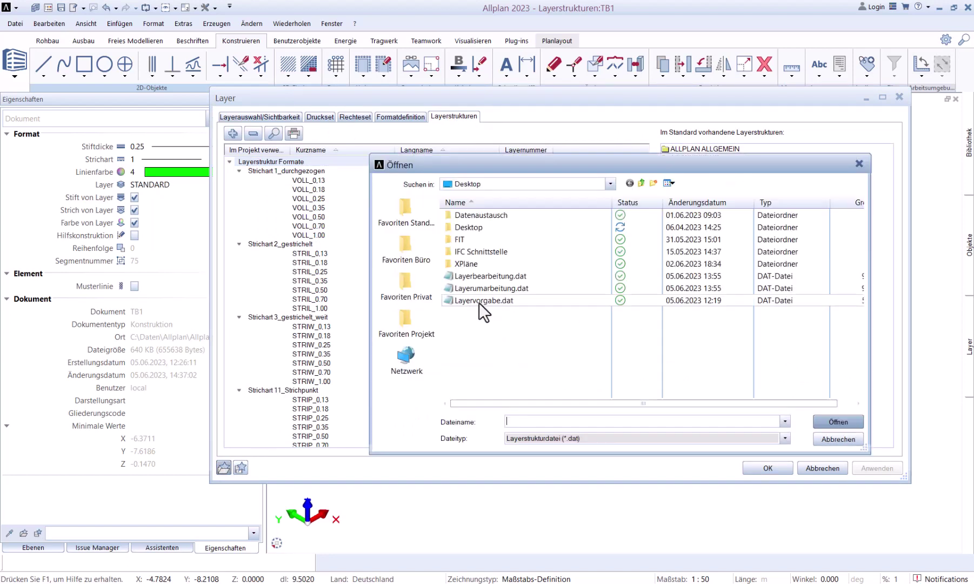
left_click(819, 421)
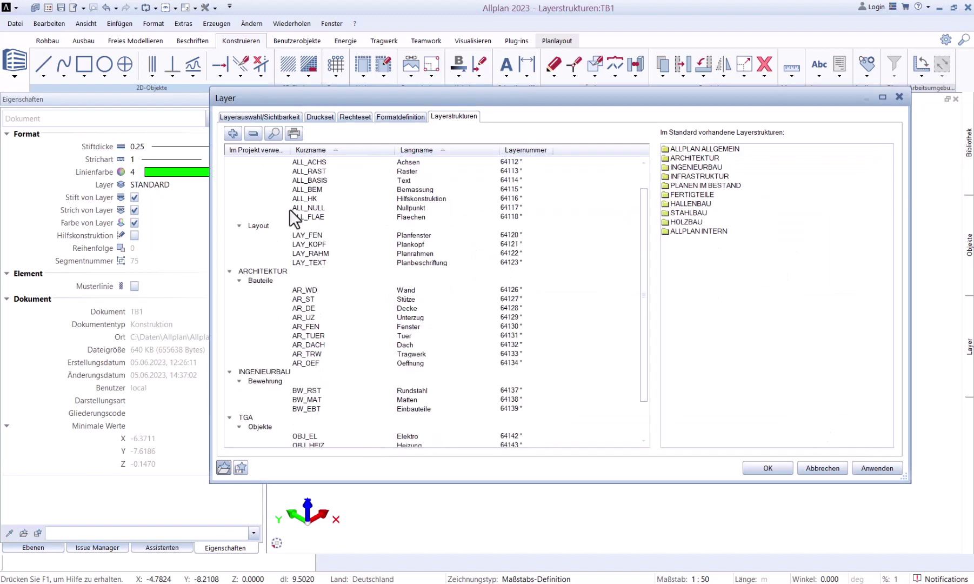
Step: Review the ARCHITEKTUR, INGENIEURBAU and TGA layers and apply the new structure
left_click(265, 116)
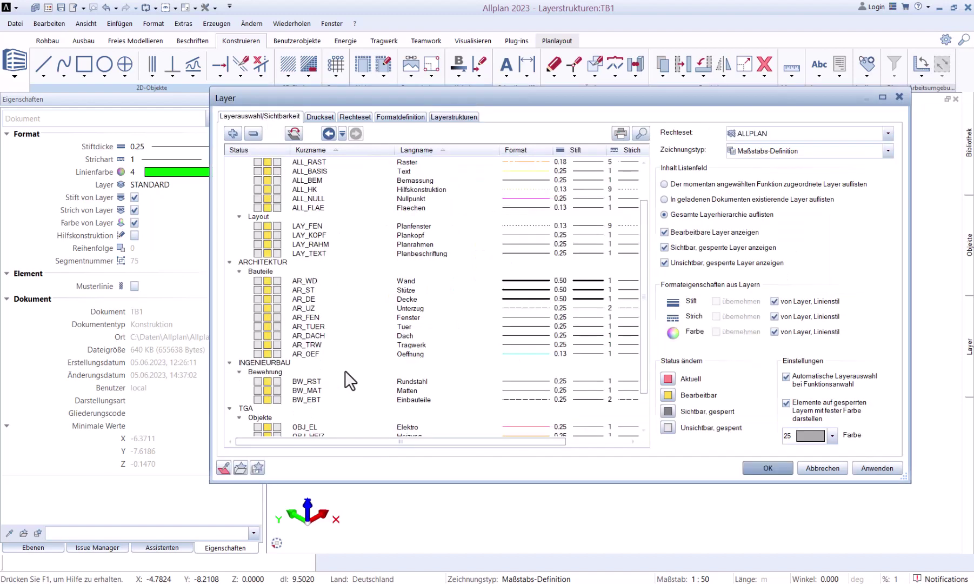
scroll(346, 370, "up", 2)
scroll(346, 371, "down", 1)
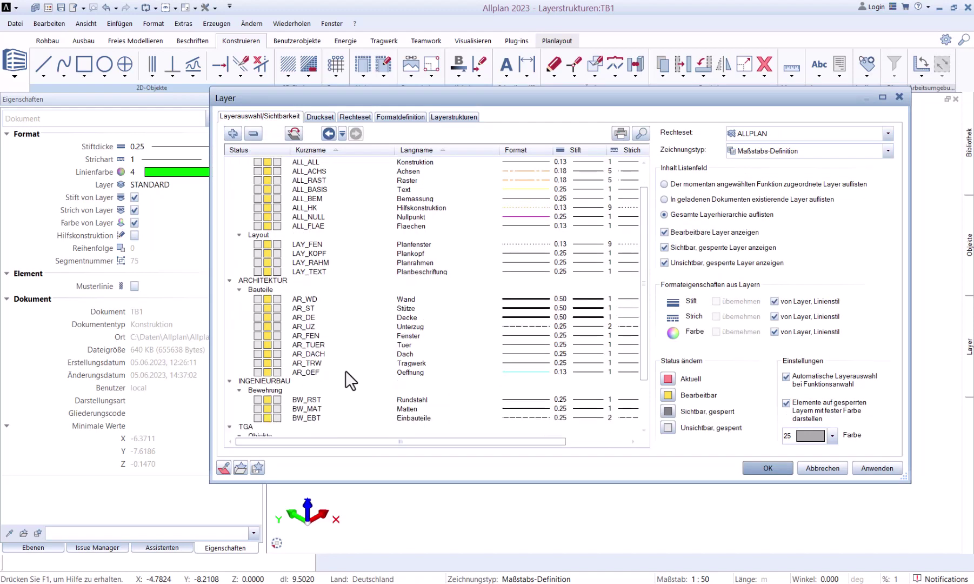
scroll(345, 370, "down", 2)
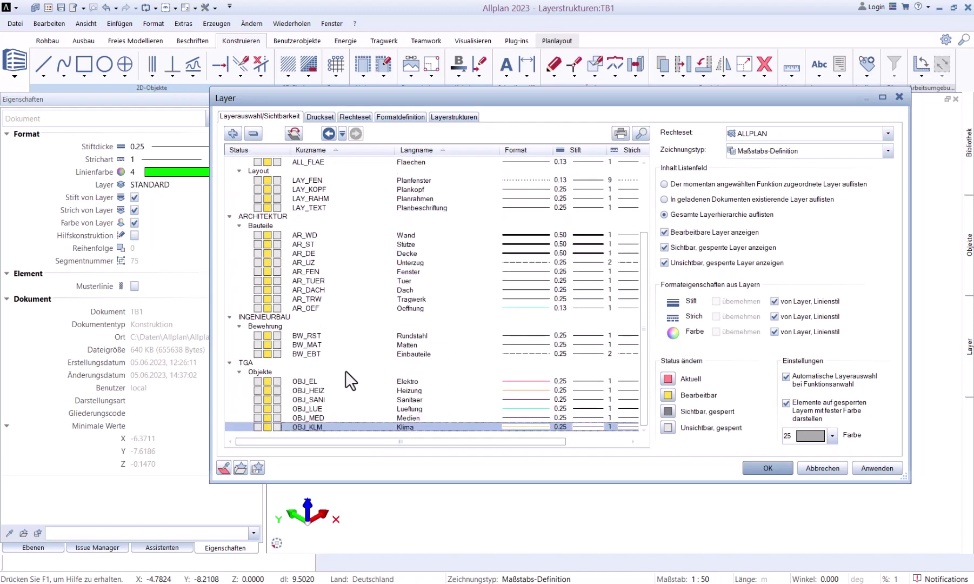
left_click(870, 470)
Step: Confirm the Layer dialog with OK, keeping the Layervorgabe layer structure
left_click(768, 467)
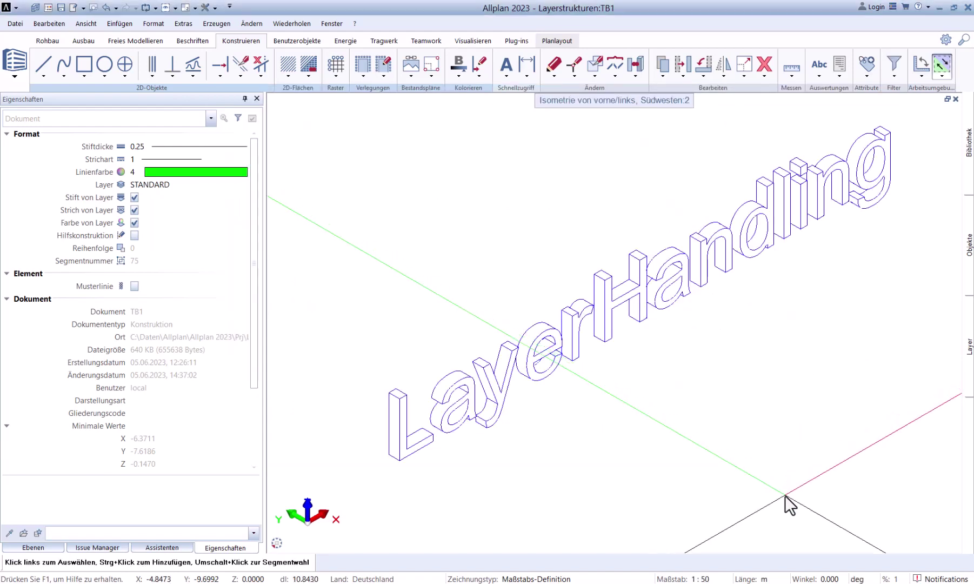